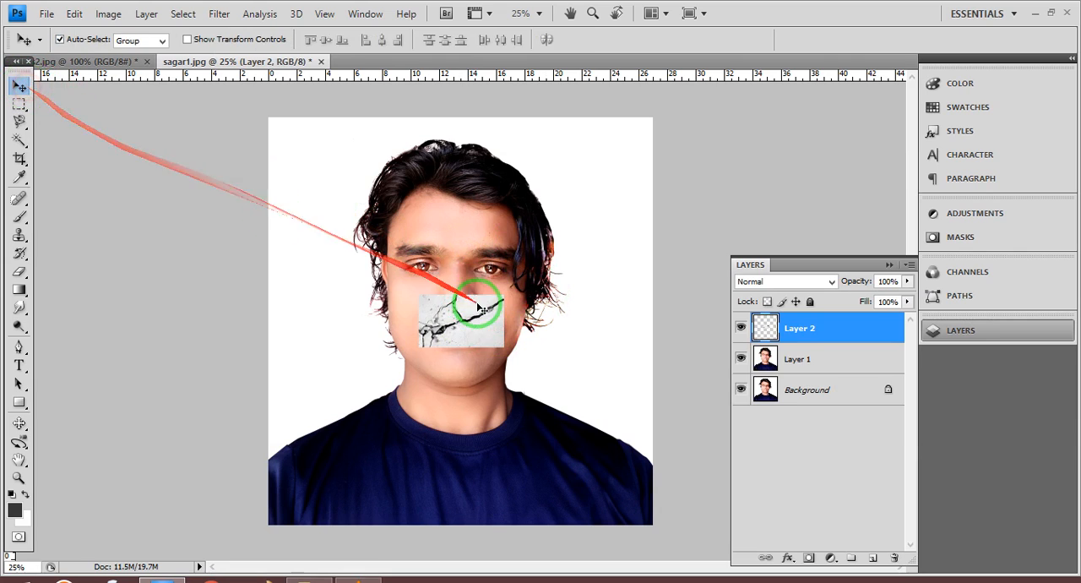
# - Place the crack texture of Layer 2 over the cheek on the image's left side, beside the nose
pyautogui.moveTo(495, 302); pyautogui.dragTo(434, 282)
pyautogui.hotkey('ctrl', '+')
pyautogui.hotkey('ctrl', '+')
pyautogui.hotkey('ctrl', '+')
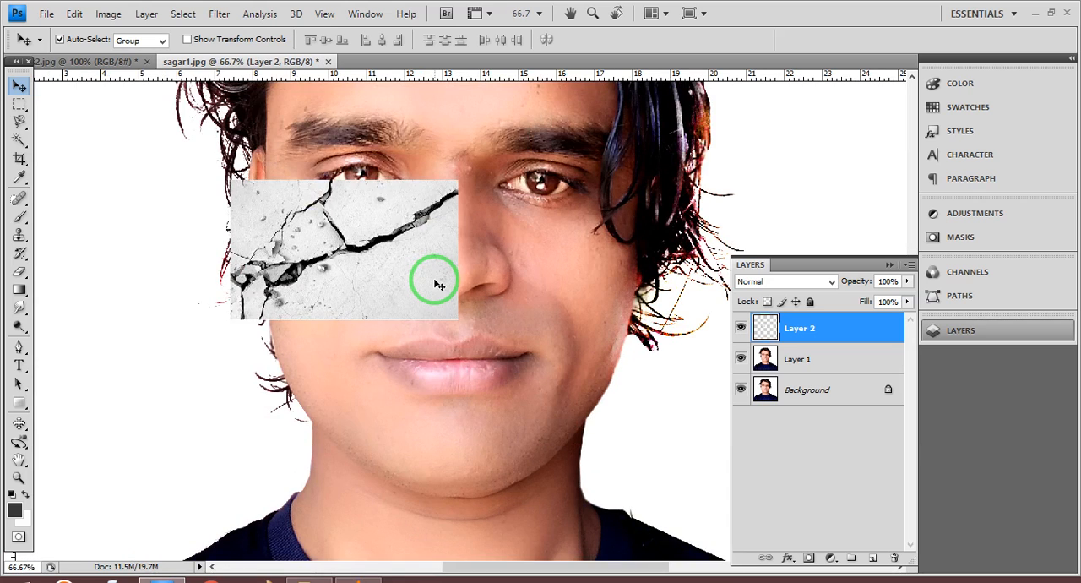
pyautogui.moveTo(411, 253); pyautogui.dragTo(425, 276)
# - Free-transform the crack texture: rotate it to about -62.6°, scale it proportionally to about 155.9%, and shift it up over the eye and cheek
pyautogui.hotkey('ctrl', 't')
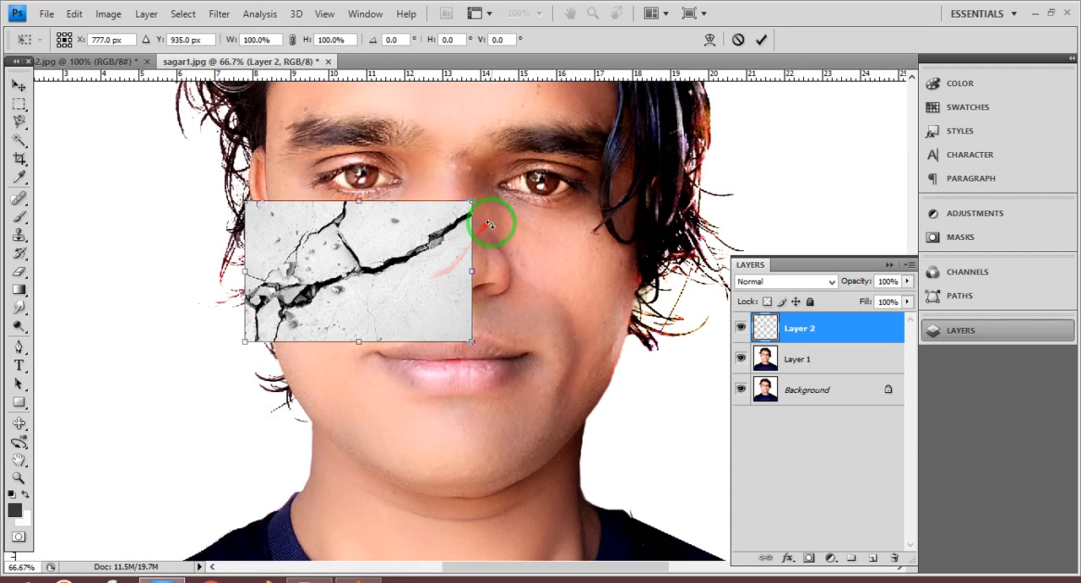
pyautogui.moveTo(490, 224); pyautogui.dragTo(381, 113)
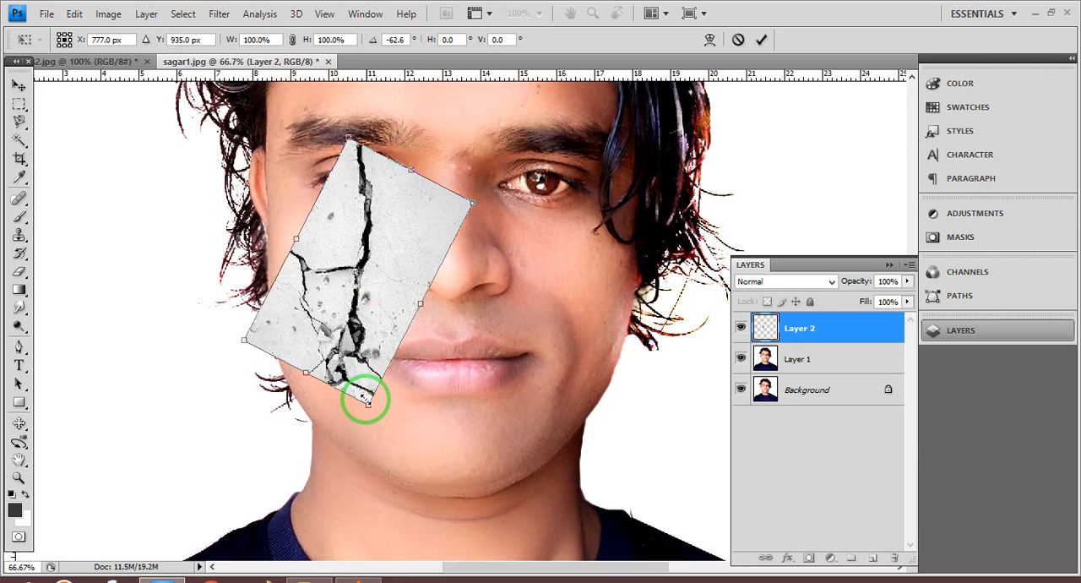
pyautogui.moveTo(365, 399); pyautogui.dragTo(407, 463)
pyautogui.scroll(3, 417, 367)
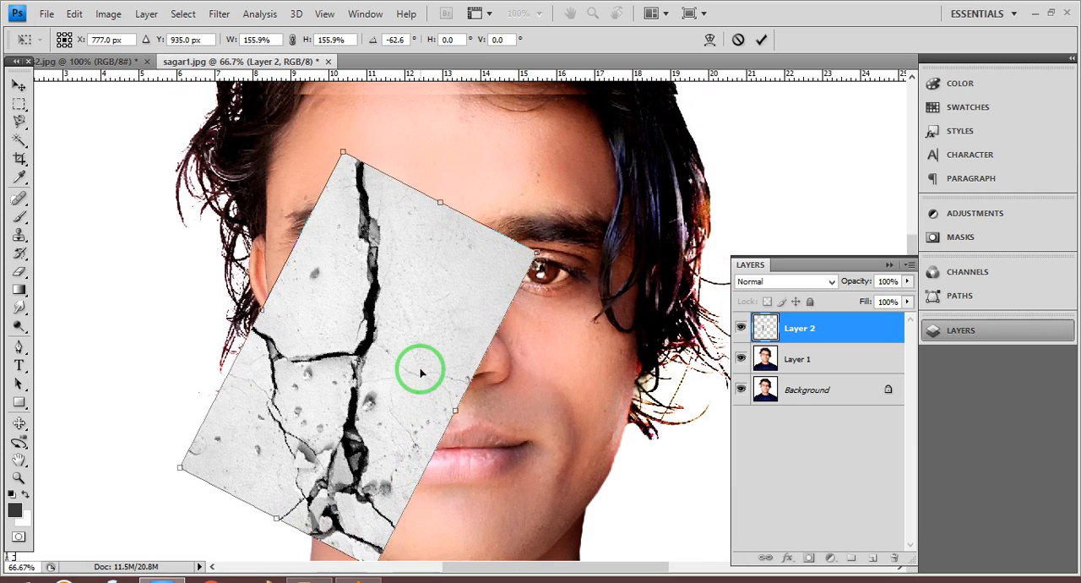
pyautogui.moveTo(381, 410); pyautogui.dragTo(383, 344)
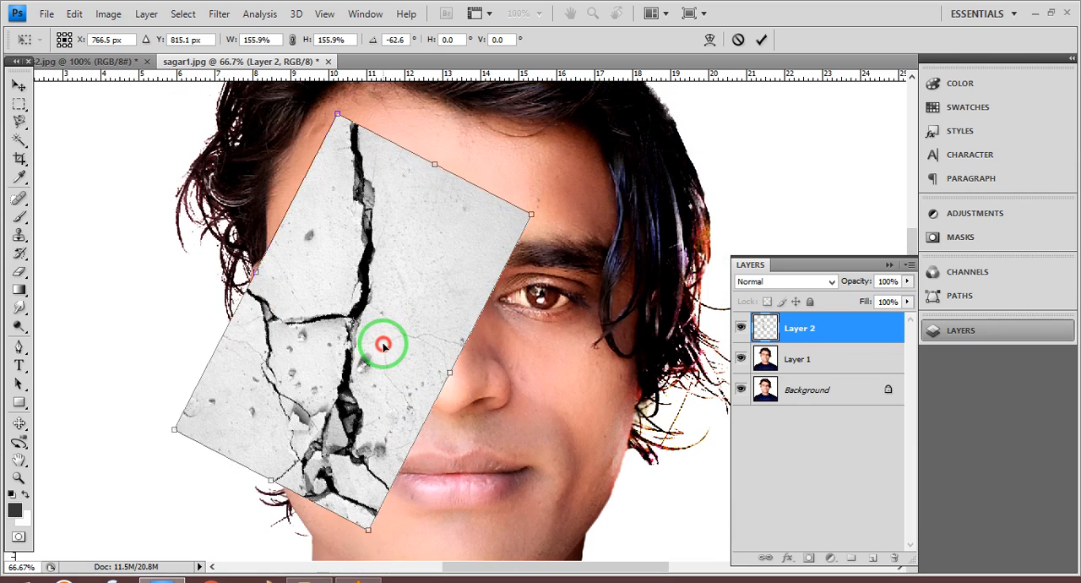
pyautogui.scroll(-1, 380, 342)
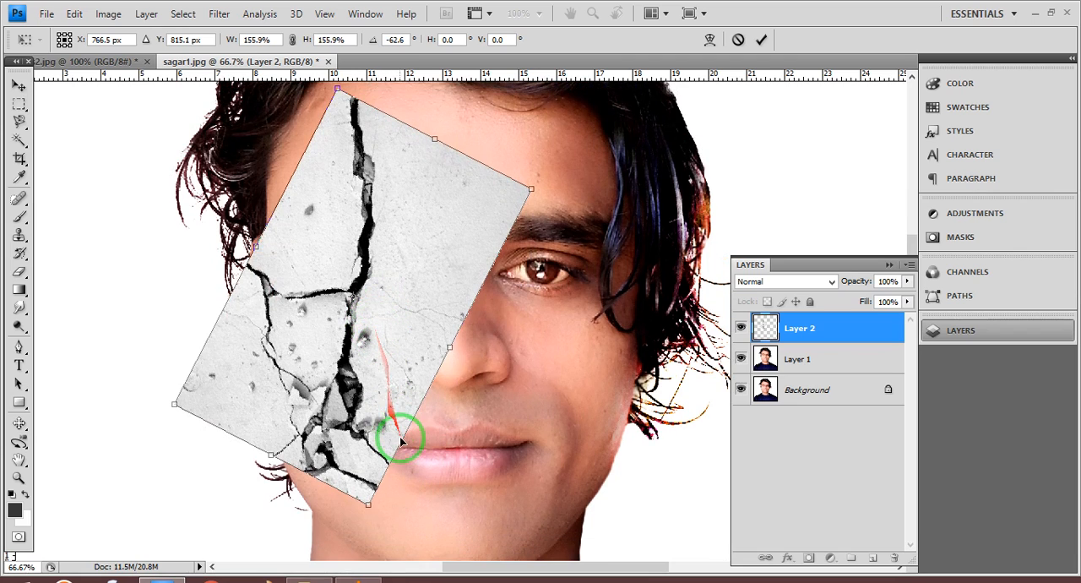
# - Enlarge the crack texture to about 170.9%, rotate it to about -72°, and shift it toward the outer side of the face
pyautogui.moveTo(365, 505); pyautogui.dragTo(372, 525)
pyautogui.moveTo(378, 454); pyautogui.dragTo(352, 457)
pyautogui.moveTo(428, 490)
pyautogui.mouseDown()
pyautogui.moveTo(447, 482)
pyautogui.moveTo(457, 499)
pyautogui.moveTo(436, 501)
pyautogui.mouseUp()
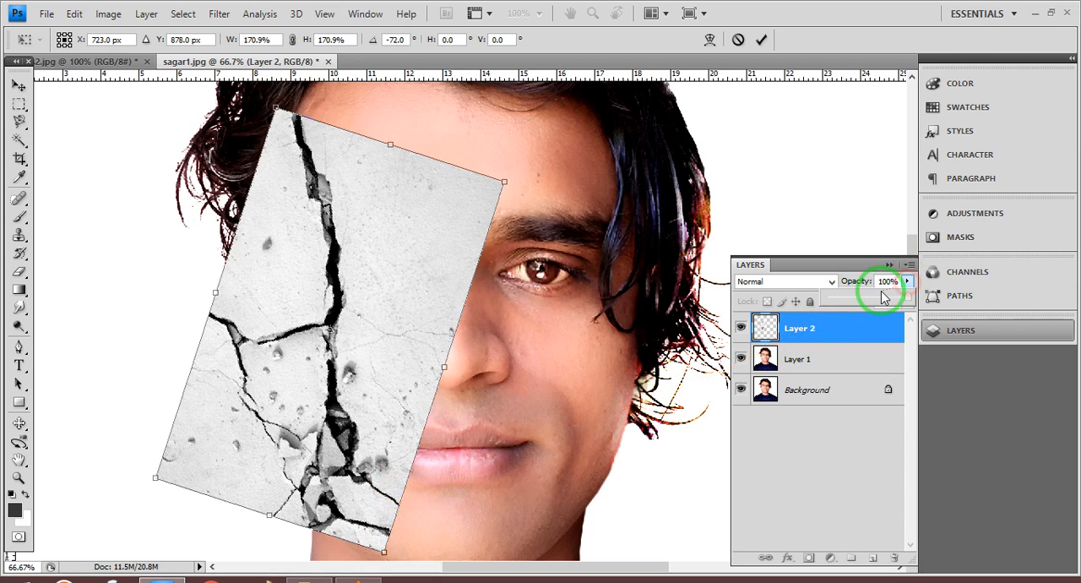
# - Lower Layer 2's opacity to about 57% as an alignment aid, nudge the main crack over the eye and cheek, and apply the transform
pyautogui.moveTo(873, 299); pyautogui.dragTo(873, 299)
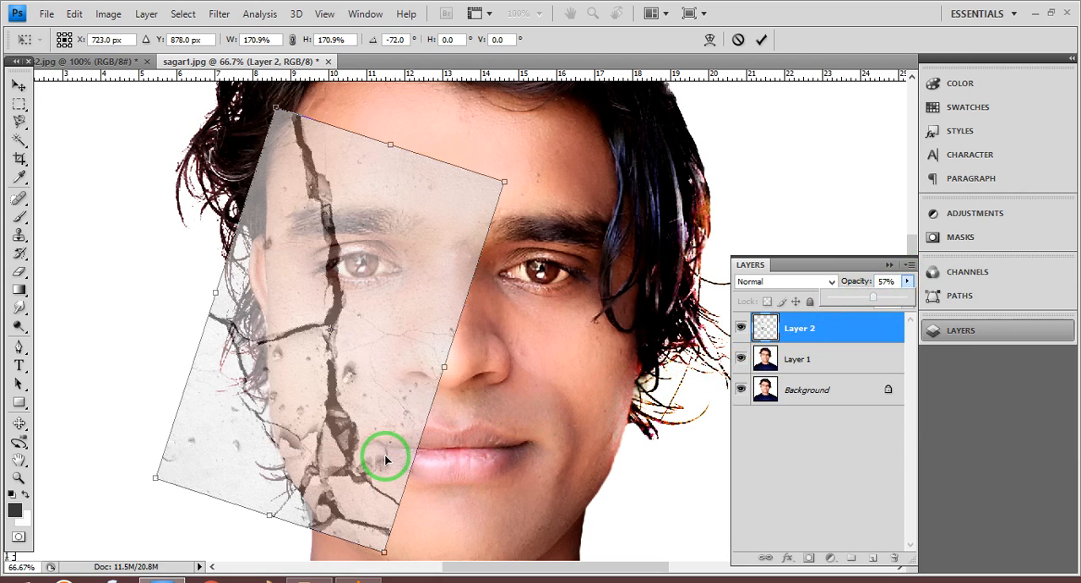
pyautogui.press('Right')
pyautogui.press('Right')
pyautogui.press('Right')
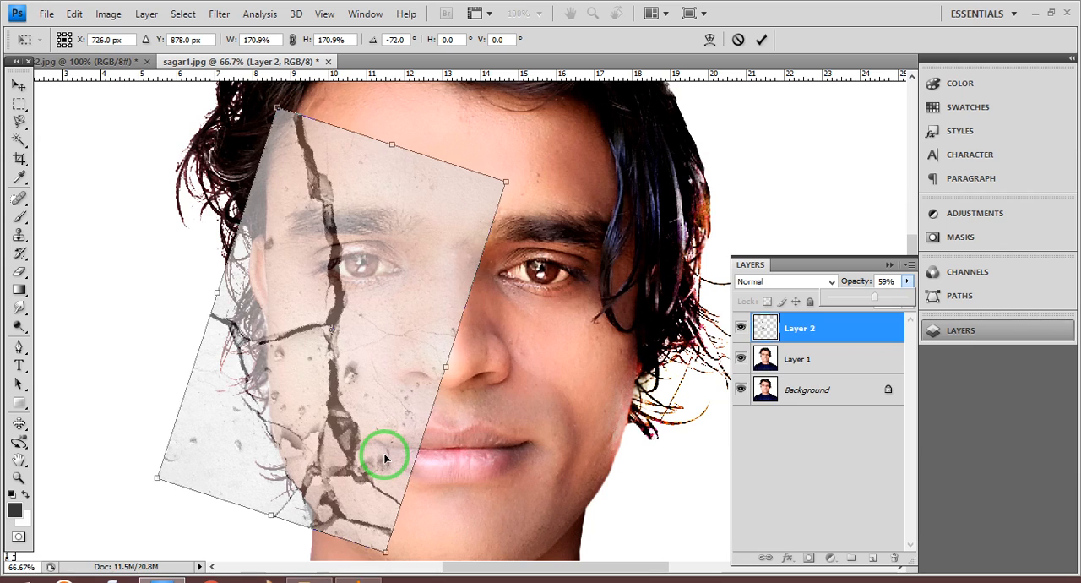
pyautogui.press('Right')
pyautogui.press('Right')
pyautogui.press('Right')
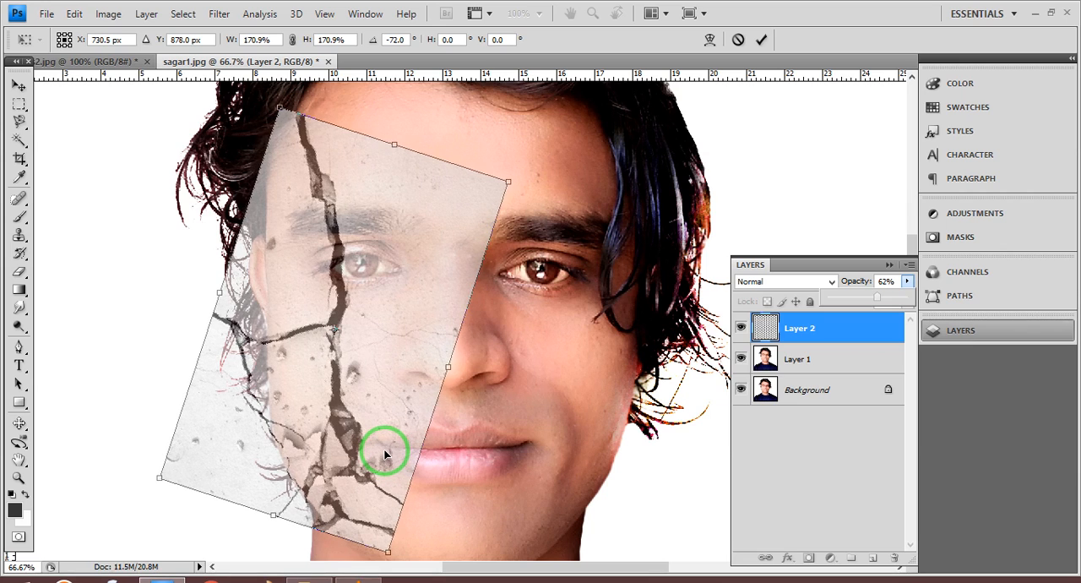
pyautogui.press('Right')
pyautogui.press('Up')
pyautogui.press('Up')
pyautogui.press('Up')
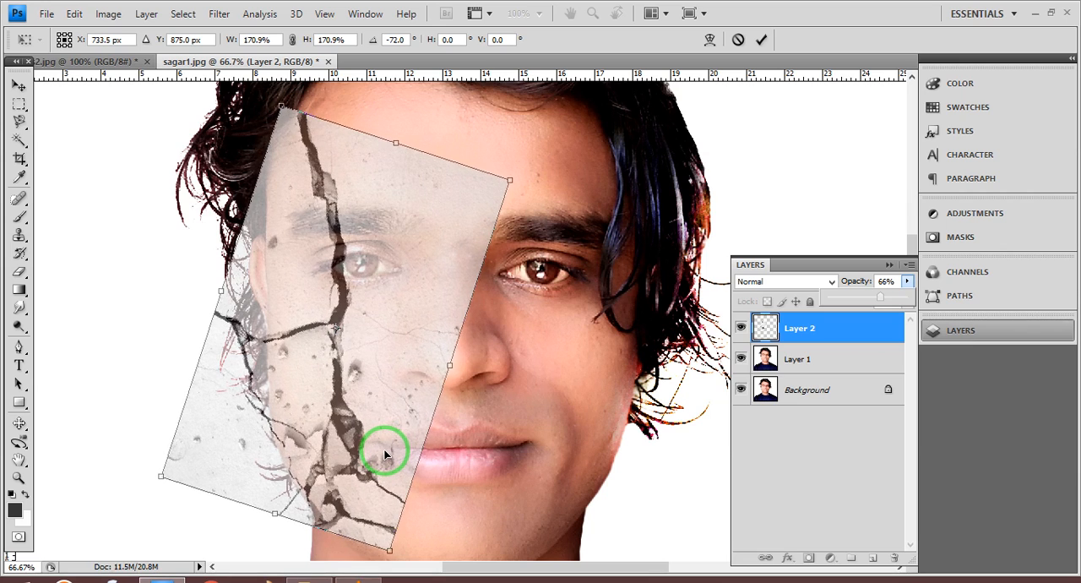
pyautogui.press('Up')
pyautogui.press('Up')
pyautogui.press('Up')
pyautogui.press('Up')
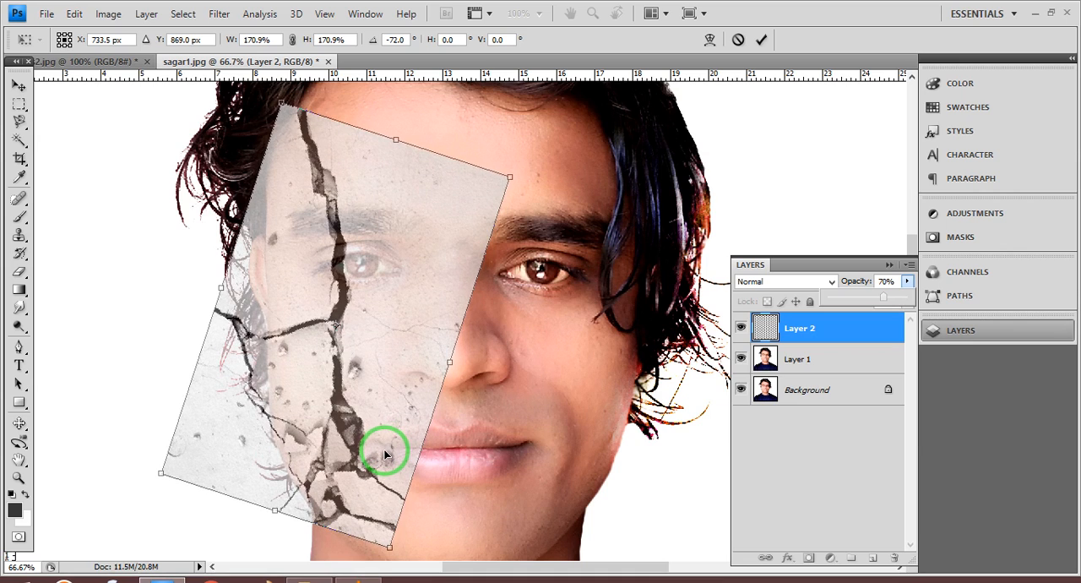
pyautogui.press('Up')
pyautogui.press('Up')
pyautogui.moveTo(364, 360); pyautogui.dragTo(368, 355)
pyautogui.press('Up')
pyautogui.press('Up')
pyautogui.press('Left')
pyautogui.press('Left')
pyautogui.press('Left')
pyautogui.press('Left')
pyautogui.press('Left')
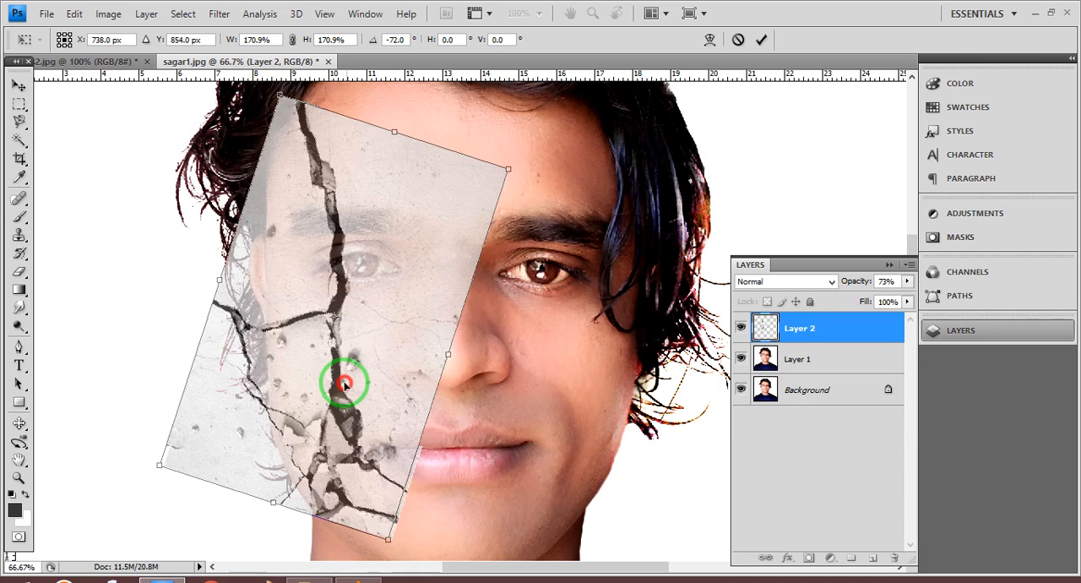
pyautogui.press('Down')
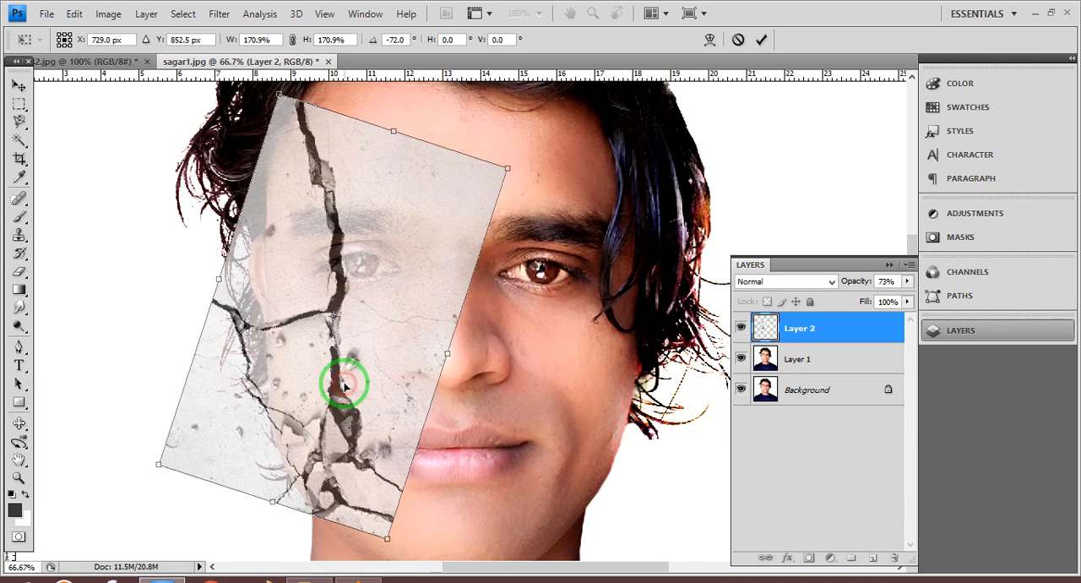
pyautogui.doubleClick(343, 384)
# - Restore Layer 2's opacity to 100% and set its blend mode to Darker Color
pyautogui.click(905, 282)
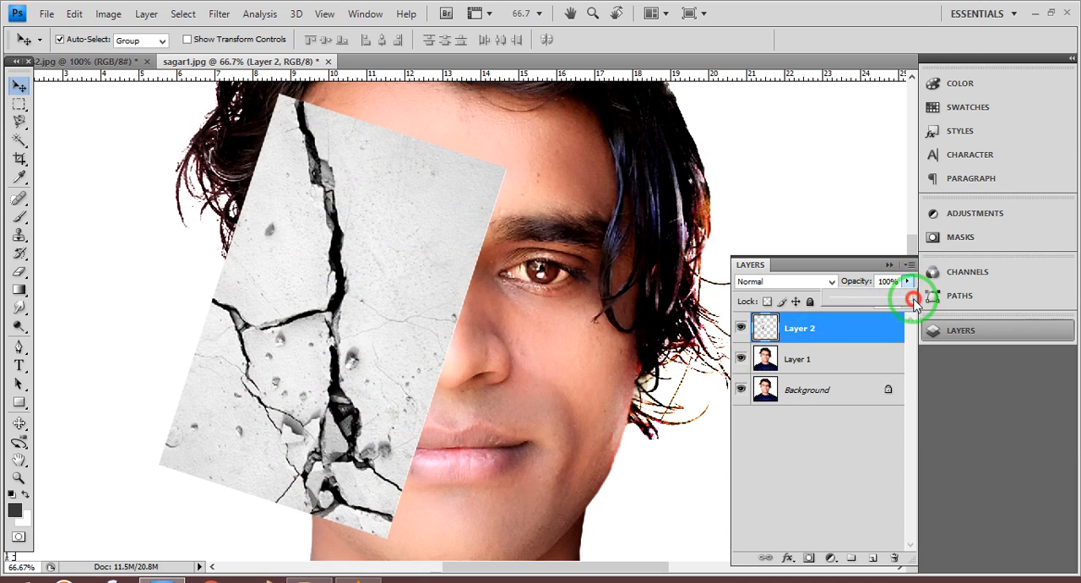
pyautogui.click(832, 280)
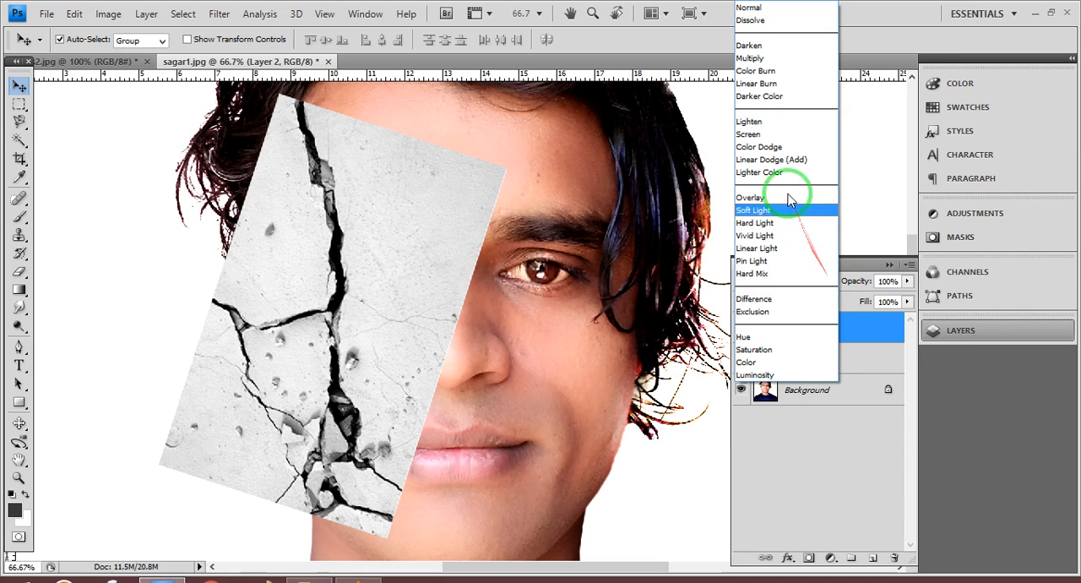
pyautogui.click(755, 97)
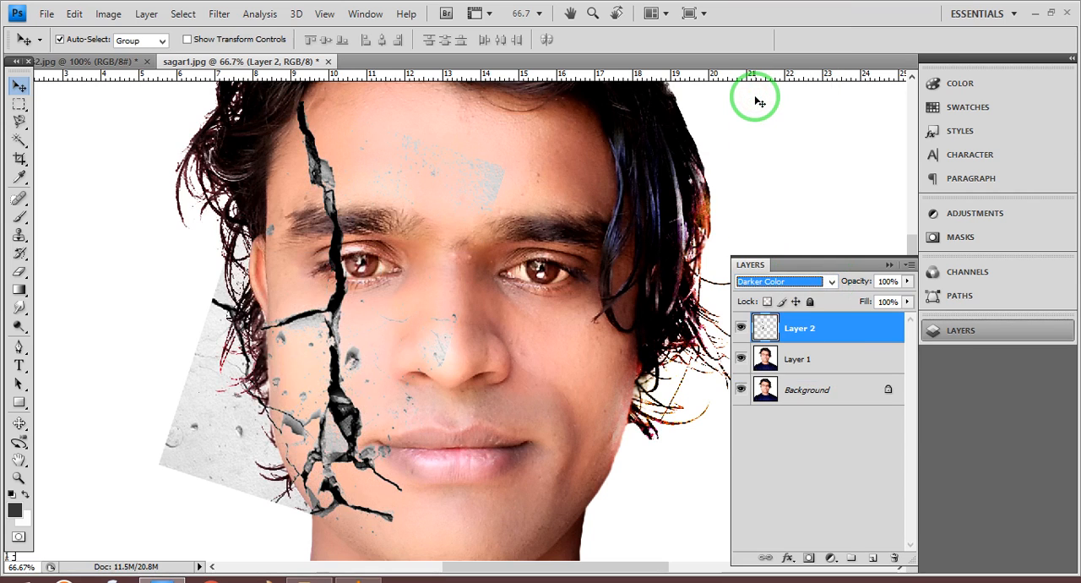
# - Erase the leftover grey texture on the forehead and nose and outside the face outline, keeping the cracks on the cheek
pyautogui.click(19, 271)
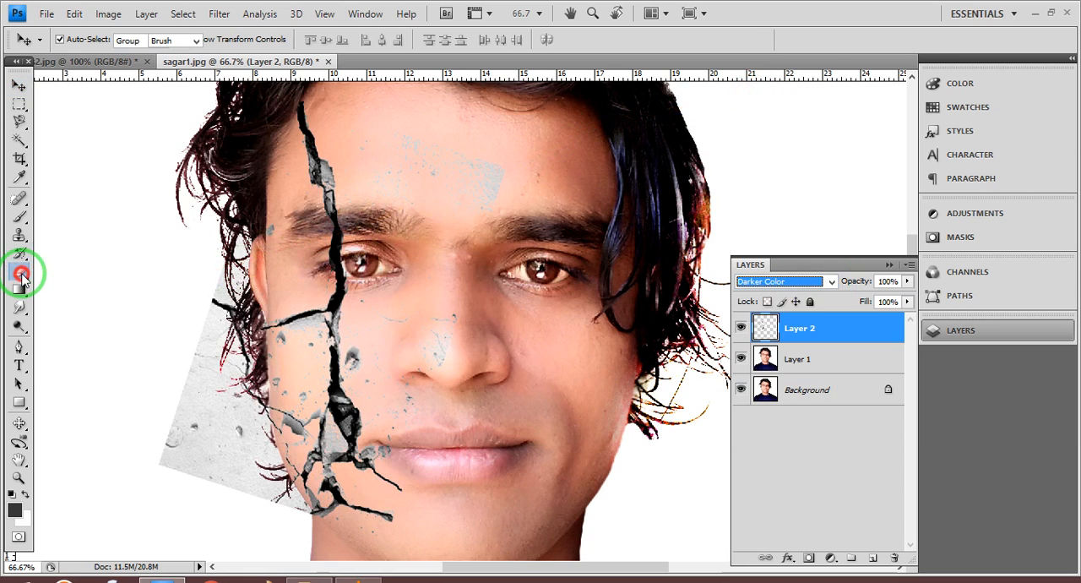
pyautogui.moveTo(440, 169)
pyautogui.mouseDown()
pyautogui.moveTo(478, 195)
pyautogui.moveTo(502, 173)
pyautogui.moveTo(485, 161)
pyautogui.moveTo(436, 188)
pyautogui.moveTo(405, 181)
pyautogui.moveTo(410, 136)
pyautogui.moveTo(384, 205)
pyautogui.moveTo(366, 161)
pyautogui.moveTo(369, 128)
pyautogui.moveTo(467, 161)
pyautogui.moveTo(439, 352)
pyautogui.moveTo(413, 348)
pyautogui.moveTo(385, 317)
pyautogui.moveTo(412, 406)
pyautogui.moveTo(180, 342)
pyautogui.moveTo(212, 262)
pyautogui.moveTo(239, 244)
pyautogui.moveTo(228, 321)
pyautogui.moveTo(240, 367)
pyautogui.moveTo(252, 368)
pyautogui.moveTo(234, 383)
pyautogui.moveTo(201, 342)
pyautogui.moveTo(204, 325)
pyautogui.moveTo(184, 436)
pyautogui.moveTo(166, 382)
pyautogui.moveTo(178, 399)
pyautogui.moveTo(175, 460)
pyautogui.moveTo(162, 438)
pyautogui.moveTo(195, 481)
pyautogui.moveTo(194, 435)
pyautogui.moveTo(226, 393)
pyautogui.moveTo(252, 440)
pyautogui.moveTo(264, 427)
pyautogui.moveTo(244, 441)
pyautogui.moveTo(207, 419)
pyautogui.moveTo(220, 430)
pyautogui.moveTo(206, 501)
pyautogui.moveTo(219, 462)
pyautogui.moveTo(267, 457)
pyautogui.moveTo(237, 498)
pyautogui.moveTo(249, 477)
pyautogui.moveTo(280, 494)
pyautogui.mouseUp()
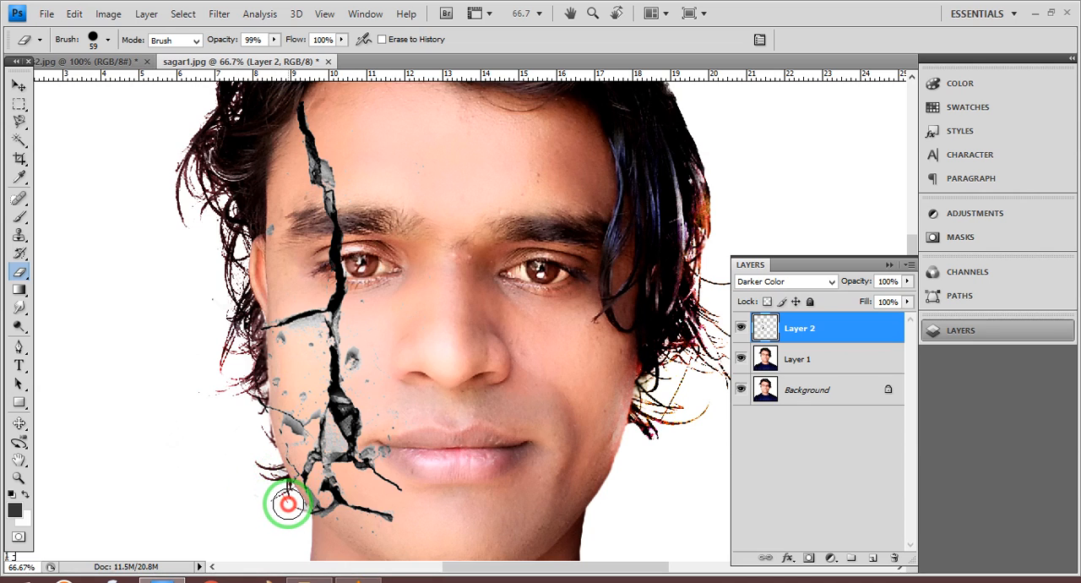
pyautogui.click(300, 521)
pyautogui.click(305, 521)
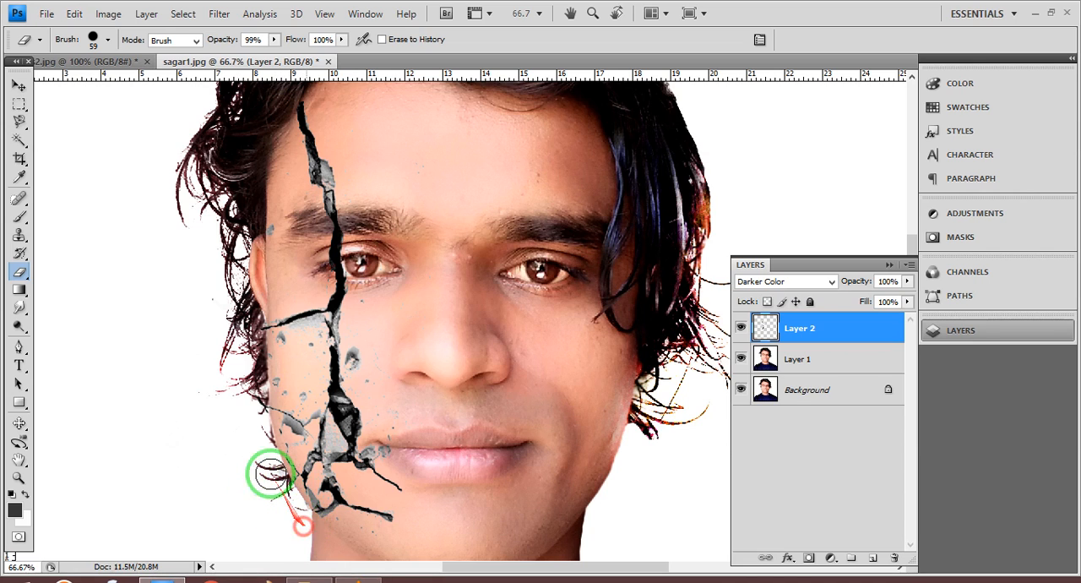
pyautogui.click(251, 351)
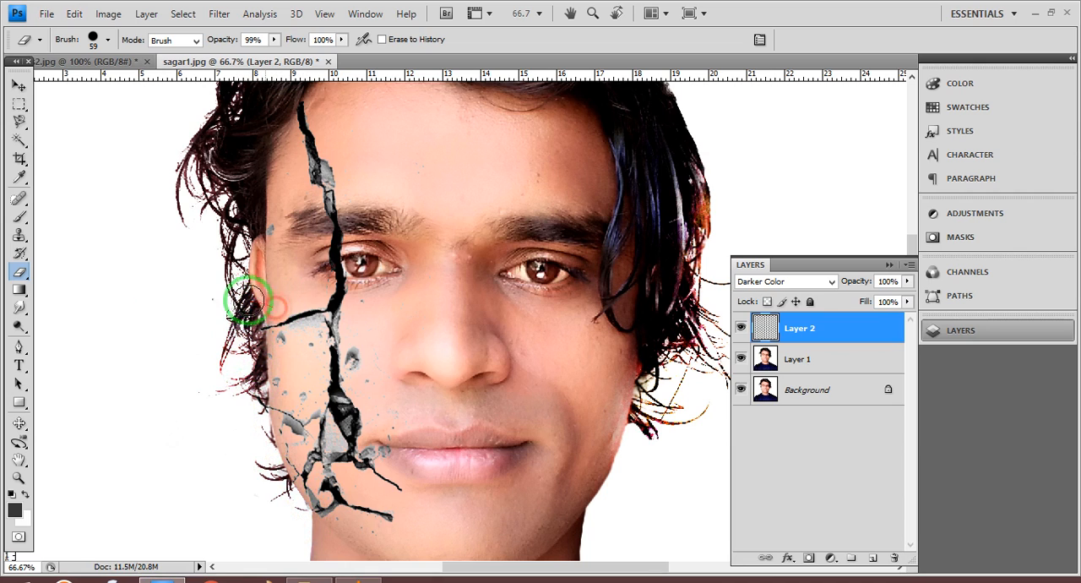
# - Set the Eraser to a soft 28 px brush with 0% hardness, 53% opacity and 38% flow
pyautogui.rightClick(429, 285)
pyautogui.click(589, 422)
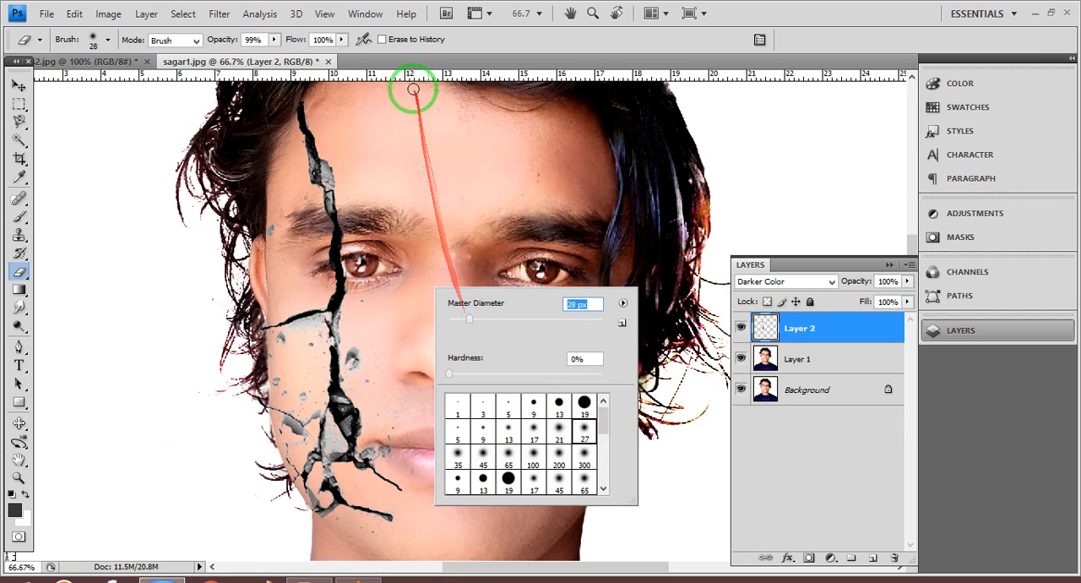
pyautogui.click(275, 40)
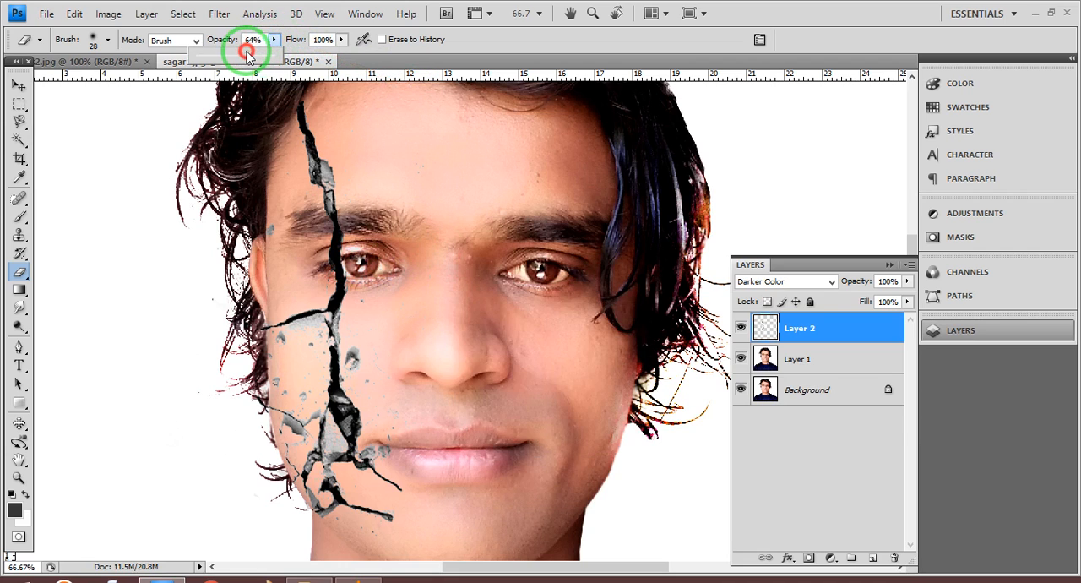
pyautogui.moveTo(239, 53); pyautogui.dragTo(240, 54)
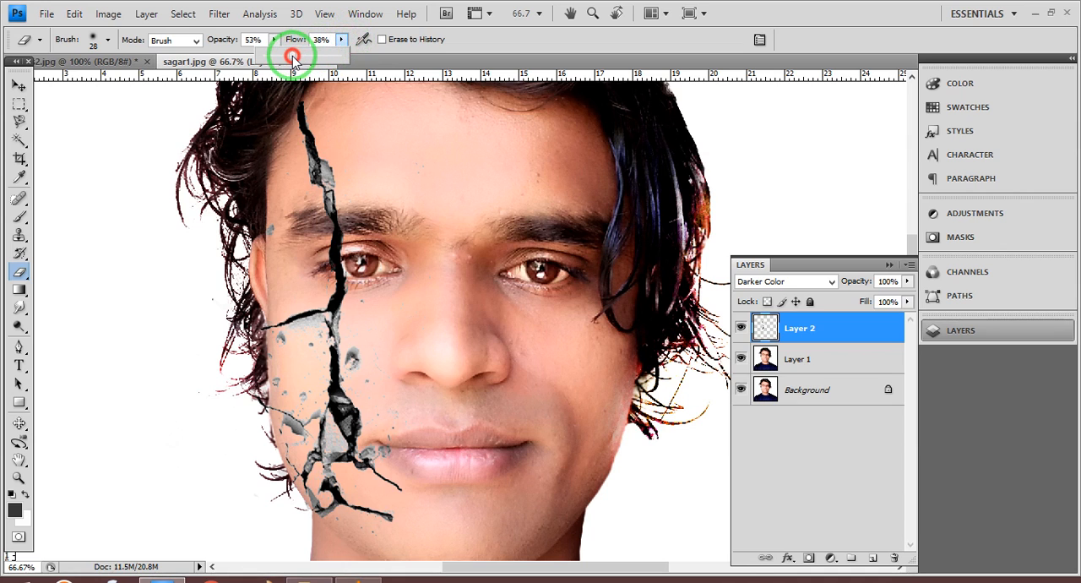
pyautogui.click(293, 58)
# - Soften the grey edges along the sideways crack below the eye with the Eraser
pyautogui.hotkey('ctrl', '+')
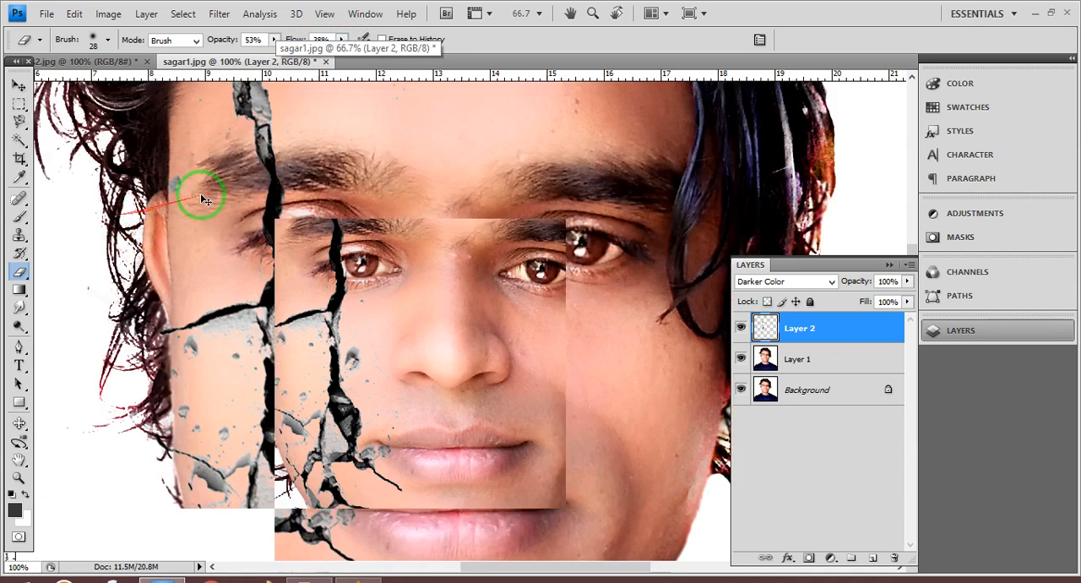
pyautogui.hotkey('ctrl', '+')
pyautogui.moveTo(193, 291); pyautogui.dragTo(445, 150)
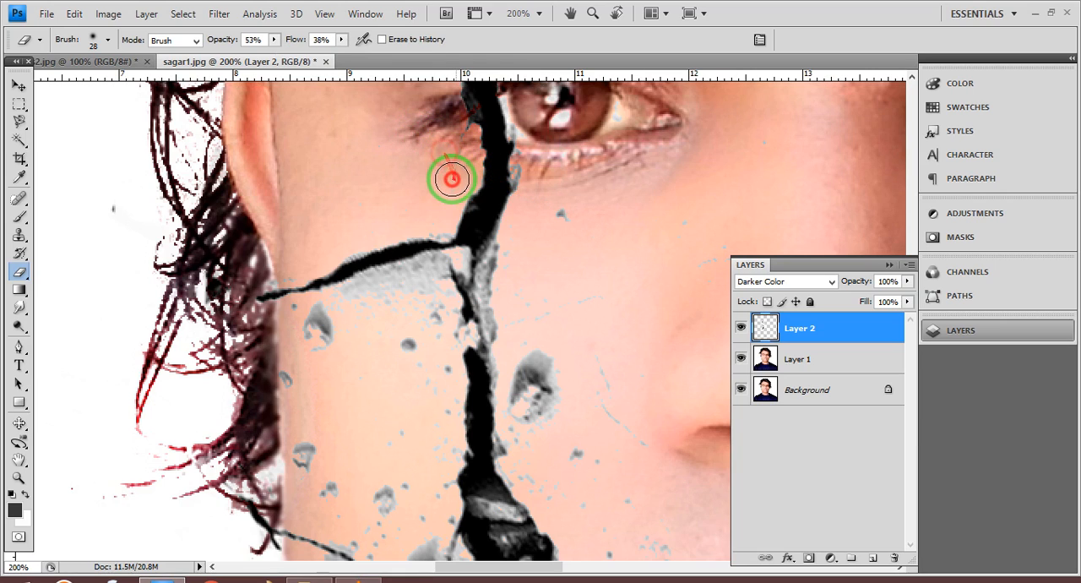
pyautogui.moveTo(447, 174)
pyautogui.mouseDown()
pyautogui.moveTo(361, 282)
pyautogui.moveTo(402, 293)
pyautogui.moveTo(423, 275)
pyautogui.moveTo(340, 288)
pyautogui.moveTo(422, 272)
pyautogui.mouseUp()
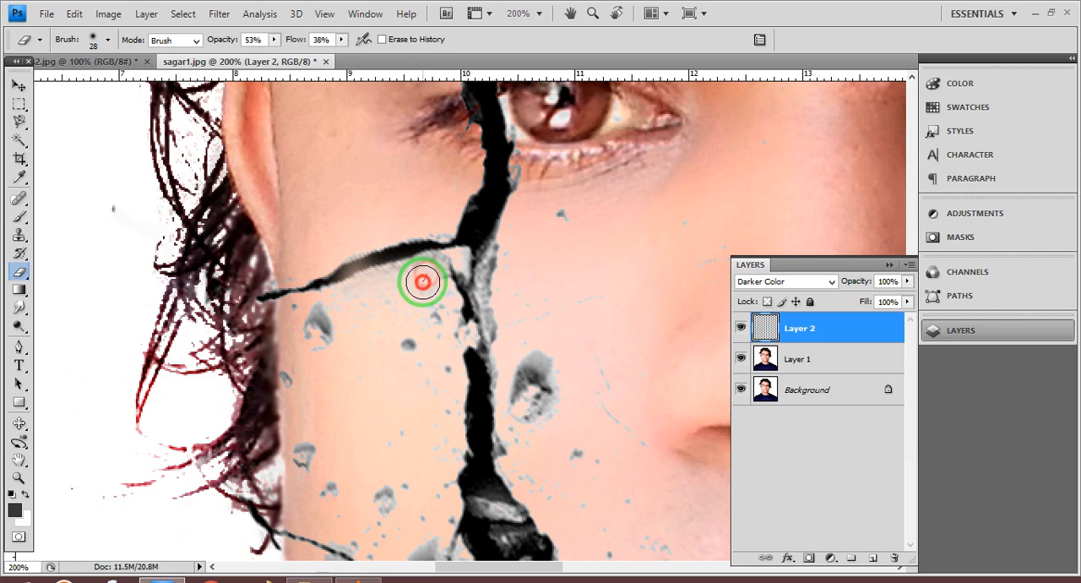
# - Fade the grey inside the triangular fragment, the lower cheek chip and the crack pieces near the jaw with the Eraser
pyautogui.scroll(-5, 394, 267)
pyautogui.scroll(-4, 338, 337)
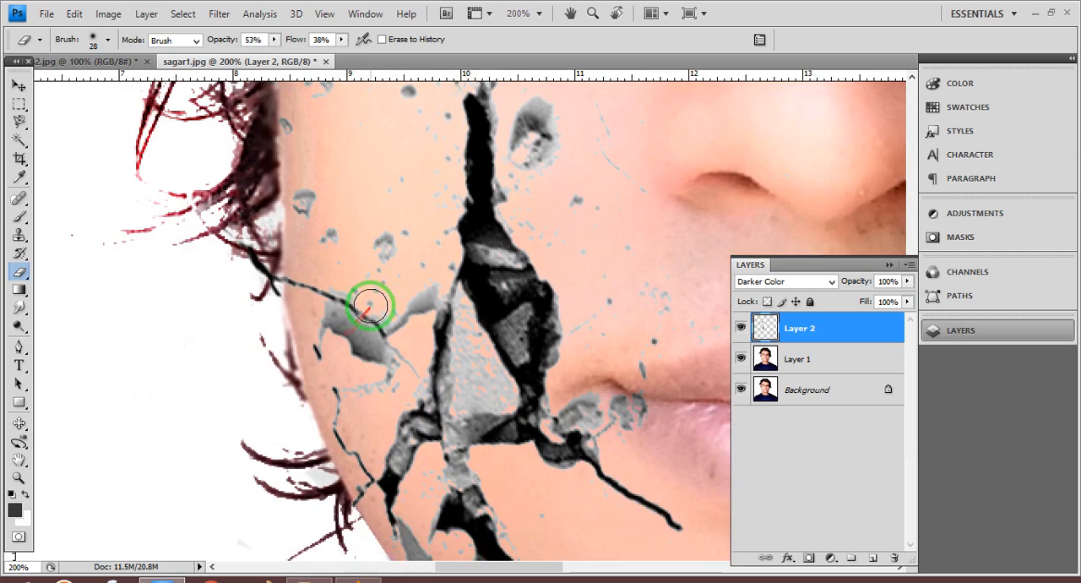
pyautogui.moveTo(464, 268)
pyautogui.mouseDown()
pyautogui.moveTo(475, 327)
pyautogui.moveTo(477, 312)
pyautogui.moveTo(495, 333)
pyautogui.moveTo(464, 331)
pyautogui.moveTo(498, 333)
pyautogui.moveTo(459, 250)
pyautogui.moveTo(472, 329)
pyautogui.mouseUp()
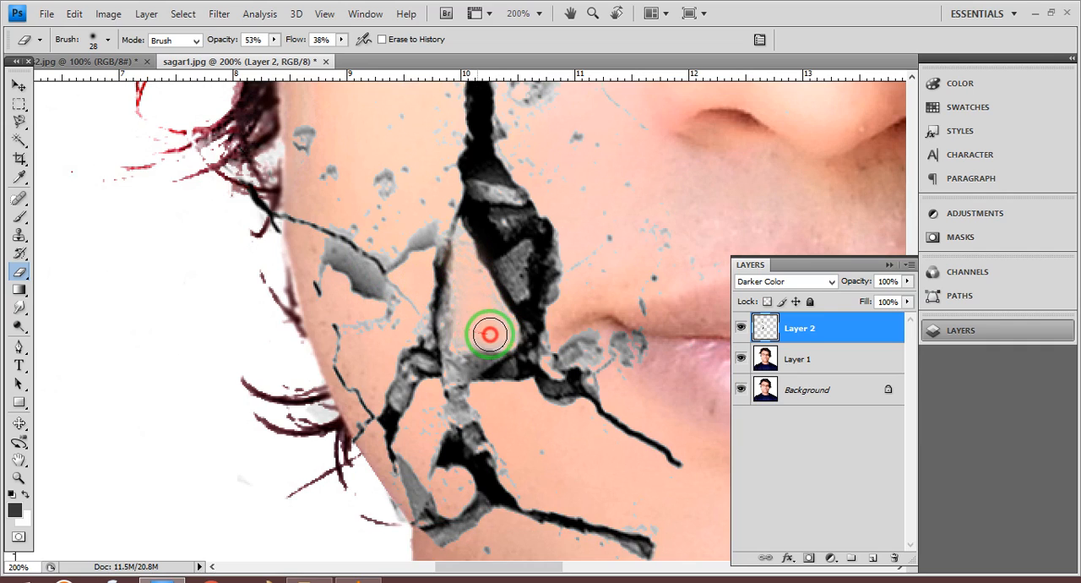
pyautogui.moveTo(345, 285)
pyautogui.mouseDown()
pyautogui.moveTo(372, 308)
pyautogui.moveTo(343, 257)
pyautogui.moveTo(361, 282)
pyautogui.moveTo(330, 256)
pyautogui.moveTo(352, 282)
pyautogui.mouseUp()
pyautogui.scroll(-3, 355, 258)
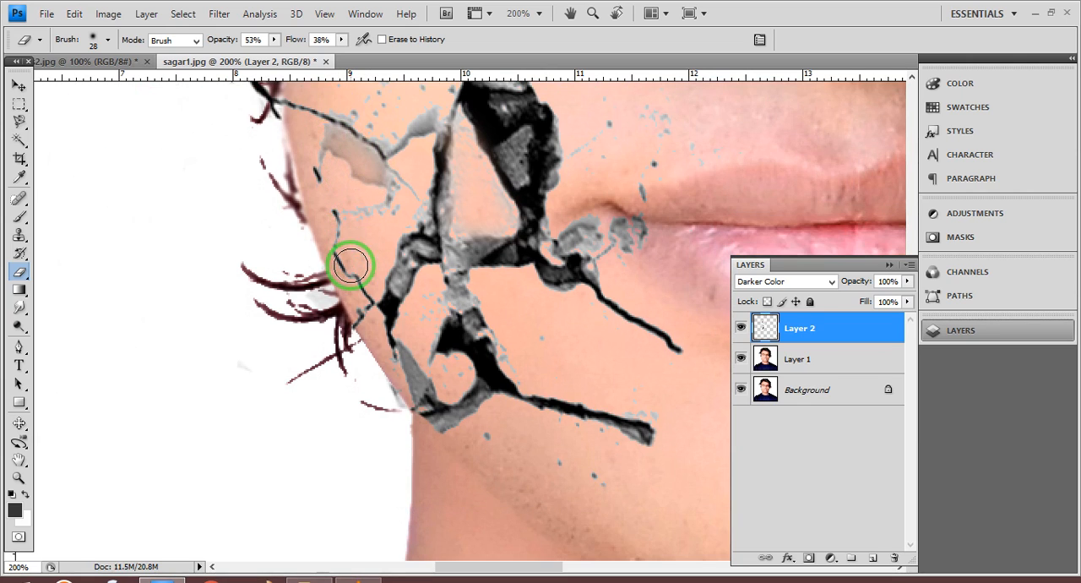
pyautogui.moveTo(394, 362)
pyautogui.mouseDown()
pyautogui.moveTo(417, 387)
pyautogui.moveTo(411, 366)
pyautogui.moveTo(414, 385)
pyautogui.moveTo(469, 267)
pyautogui.moveTo(470, 280)
pyautogui.moveTo(458, 261)
pyautogui.moveTo(453, 298)
pyautogui.moveTo(464, 295)
pyautogui.moveTo(493, 354)
pyautogui.moveTo(509, 341)
pyautogui.moveTo(518, 361)
pyautogui.moveTo(538, 355)
pyautogui.moveTo(677, 414)
pyautogui.moveTo(644, 397)
pyautogui.moveTo(645, 449)
pyautogui.moveTo(604, 463)
pyautogui.moveTo(601, 495)
pyautogui.moveTo(543, 456)
pyautogui.moveTo(564, 466)
pyautogui.moveTo(501, 334)
pyautogui.moveTo(537, 368)
pyautogui.mouseUp()
# - Shrink the Eraser to 24 px and 13 px and fade the grey in the jaw cracks, the fragment beside the mouth and the mouth-corner chips
pyautogui.rightClick(514, 343)
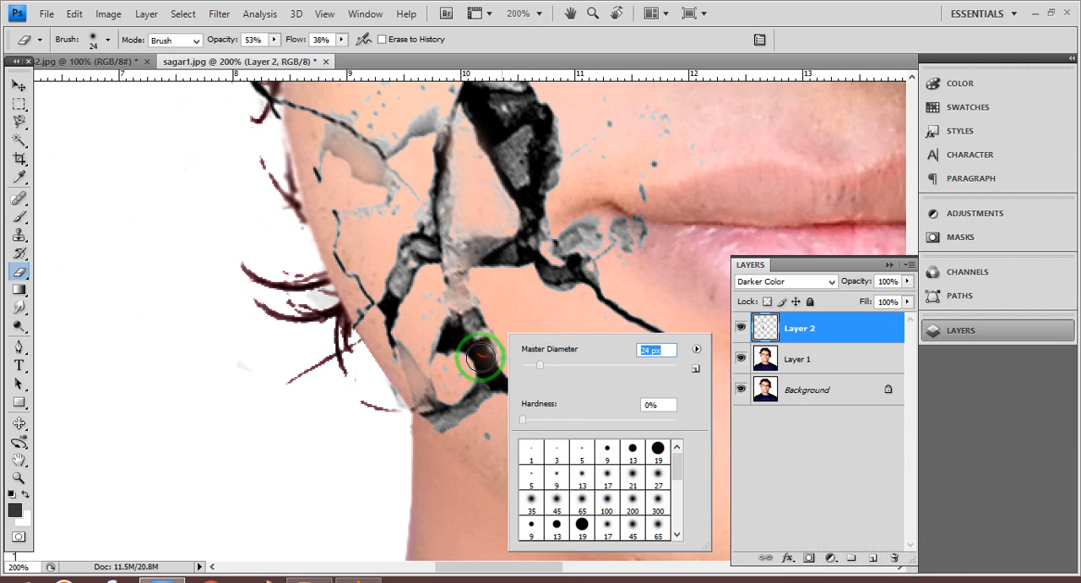
pyautogui.moveTo(479, 349)
pyautogui.mouseDown()
pyautogui.moveTo(492, 372)
pyautogui.moveTo(478, 349)
pyautogui.mouseUp()
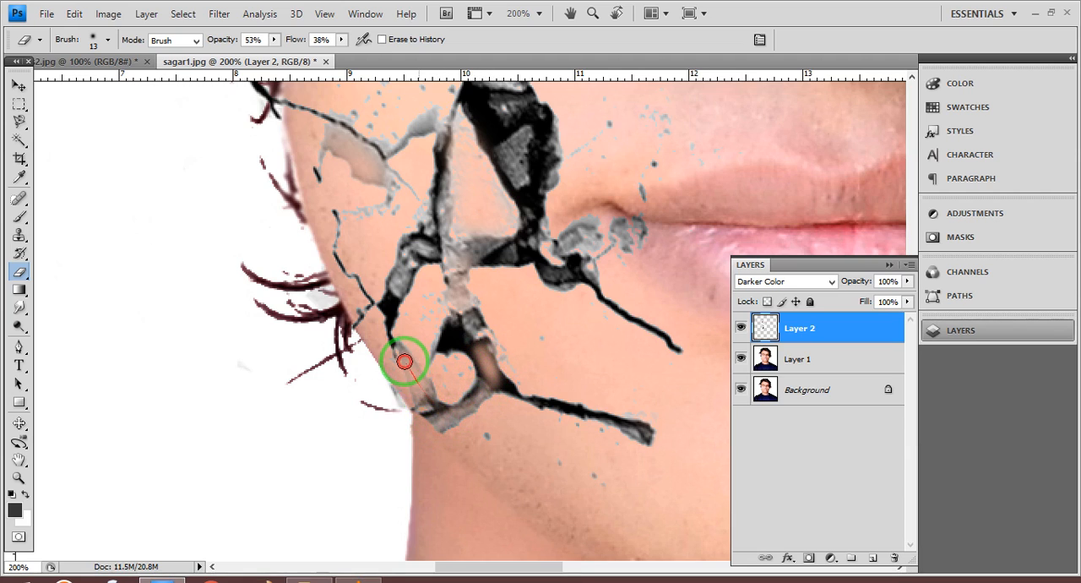
pyautogui.moveTo(424, 393)
pyautogui.mouseDown()
pyautogui.moveTo(445, 292)
pyautogui.moveTo(468, 304)
pyautogui.moveTo(448, 278)
pyautogui.moveTo(446, 221)
pyautogui.moveTo(451, 240)
pyautogui.moveTo(491, 250)
pyautogui.moveTo(449, 256)
pyautogui.moveTo(515, 140)
pyautogui.moveTo(524, 170)
pyautogui.mouseUp()
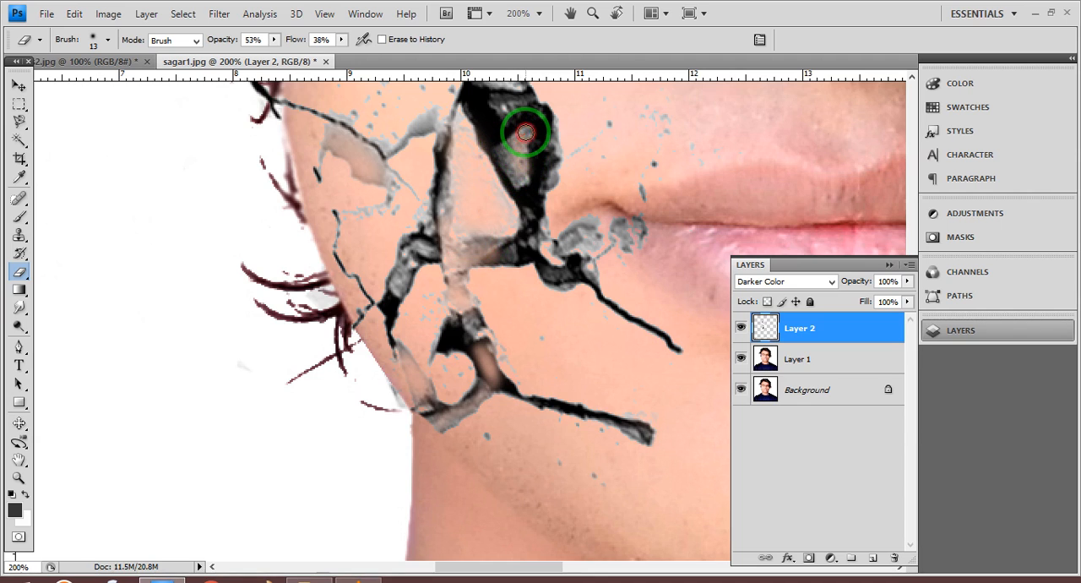
pyautogui.moveTo(526, 133); pyautogui.dragTo(511, 146)
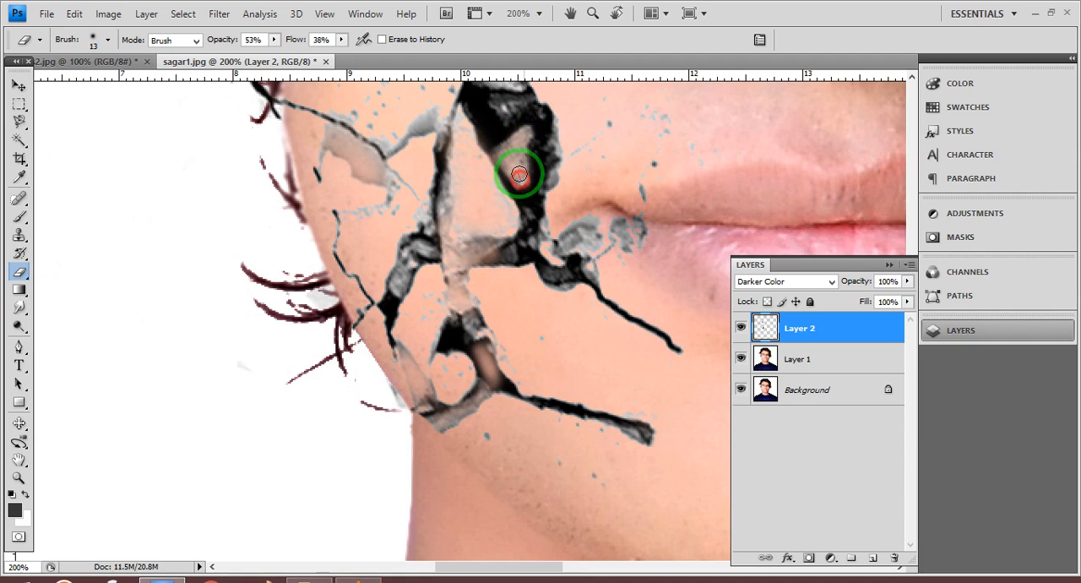
pyautogui.moveTo(593, 166); pyautogui.dragTo(475, 304)
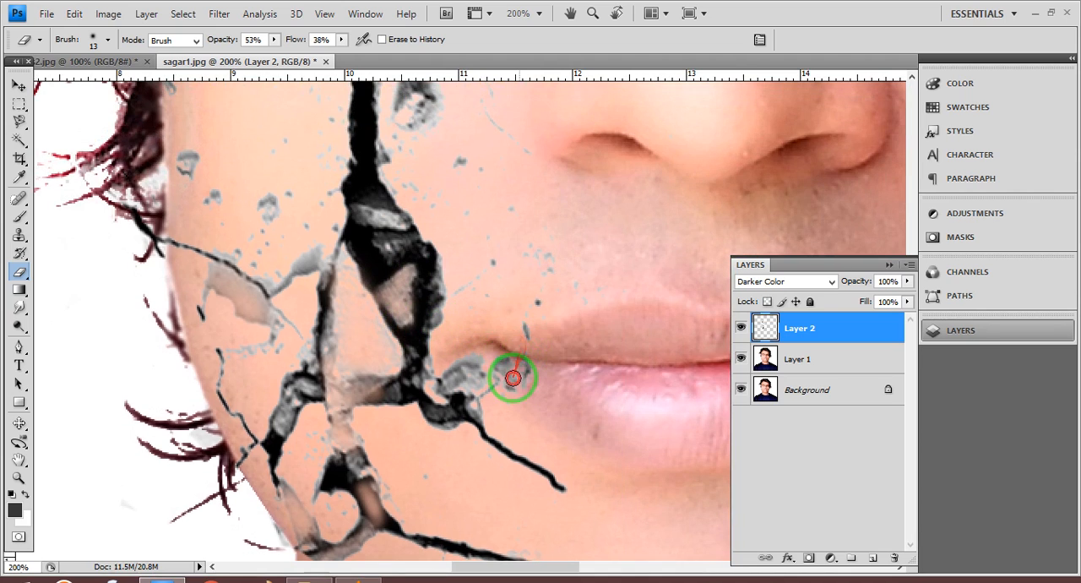
pyautogui.moveTo(525, 352); pyautogui.dragTo(493, 374)
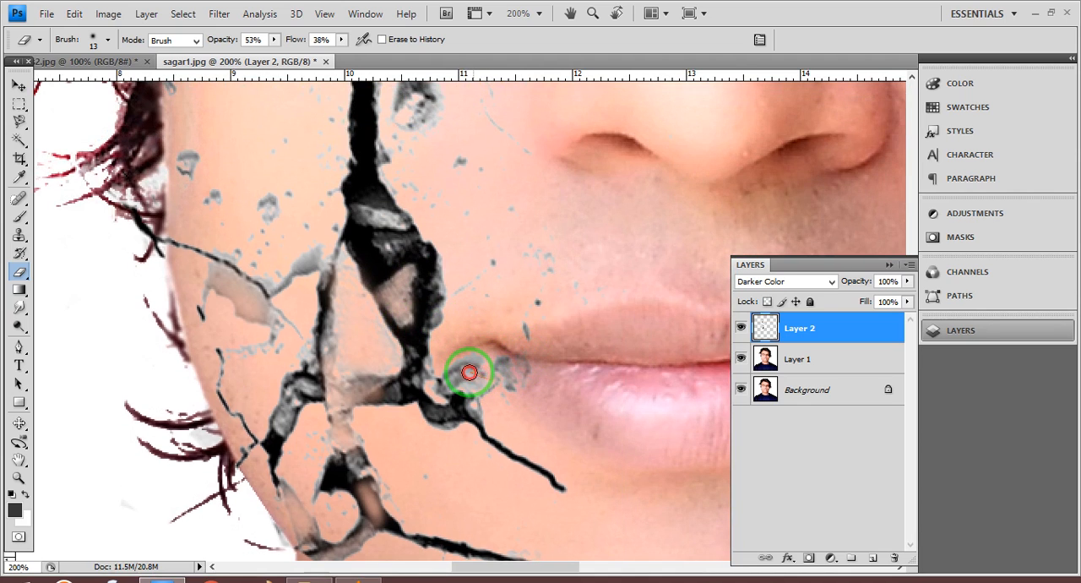
# - Enlarge the Eraser to 80 px and erase the small grey specks on the skin above the mouth corner
pyautogui.rightClick(547, 302)
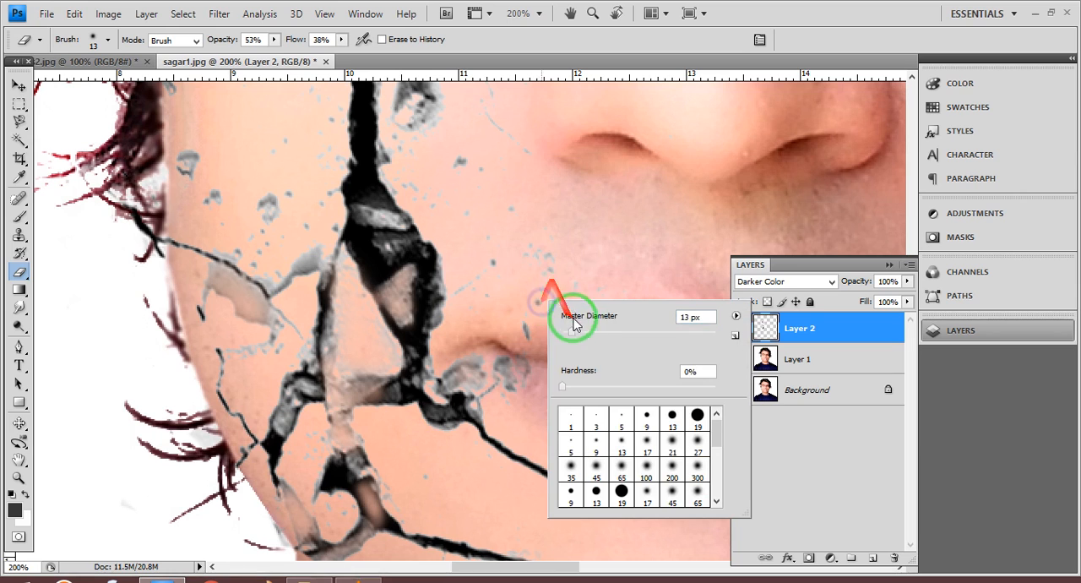
pyautogui.moveTo(571, 334); pyautogui.dragTo(625, 336)
pyautogui.moveTo(519, 219)
pyautogui.mouseDown()
pyautogui.moveTo(539, 328)
pyautogui.moveTo(503, 174)
pyautogui.moveTo(487, 177)
pyautogui.moveTo(550, 313)
pyautogui.moveTo(532, 295)
pyautogui.mouseUp()
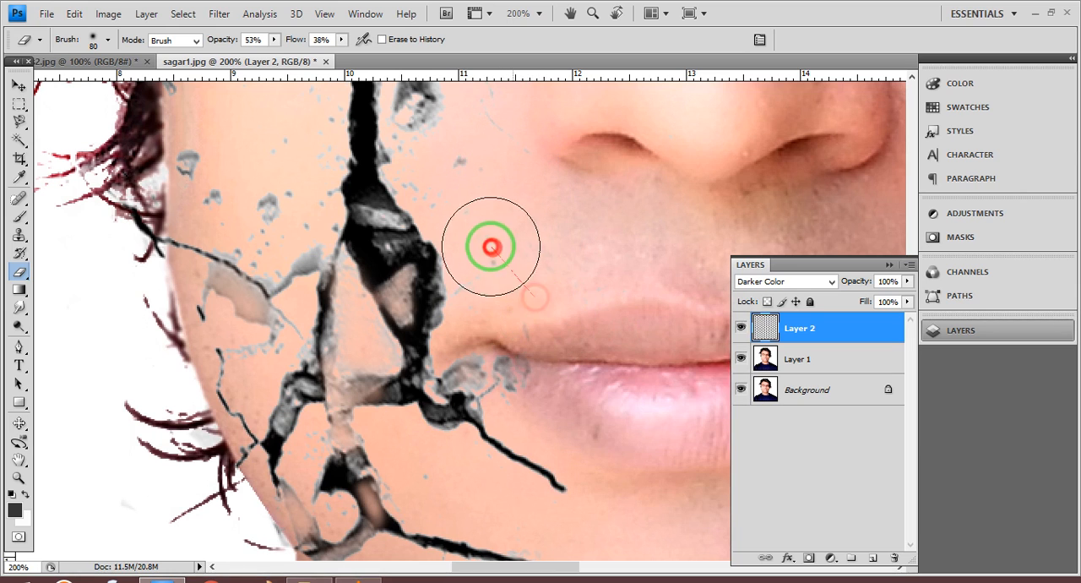
pyautogui.moveTo(493, 246); pyautogui.dragTo(502, 257)
# - Reduce the Eraser to 15 px and fade the grey chip in the upper part of the wide crack beside the mouth
pyautogui.rightClick(416, 269)
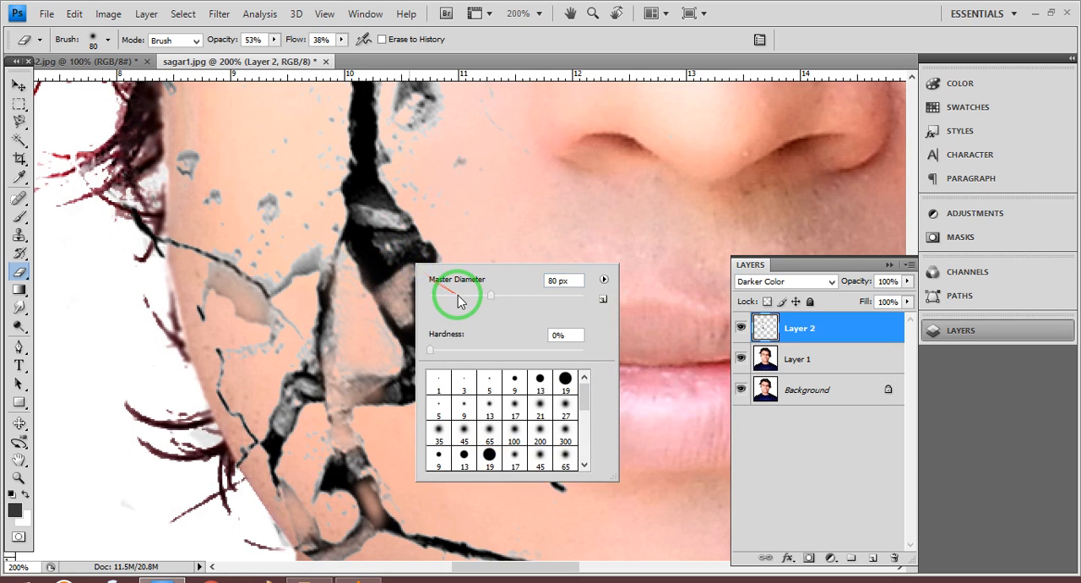
pyautogui.moveTo(456, 296)
pyautogui.mouseDown()
pyautogui.moveTo(387, 290)
pyautogui.moveTo(442, 300)
pyautogui.moveTo(399, 290)
pyautogui.moveTo(407, 309)
pyautogui.moveTo(396, 287)
pyautogui.moveTo(386, 293)
pyautogui.moveTo(401, 306)
pyautogui.moveTo(371, 207)
pyautogui.mouseUp()
pyautogui.click(441, 298)
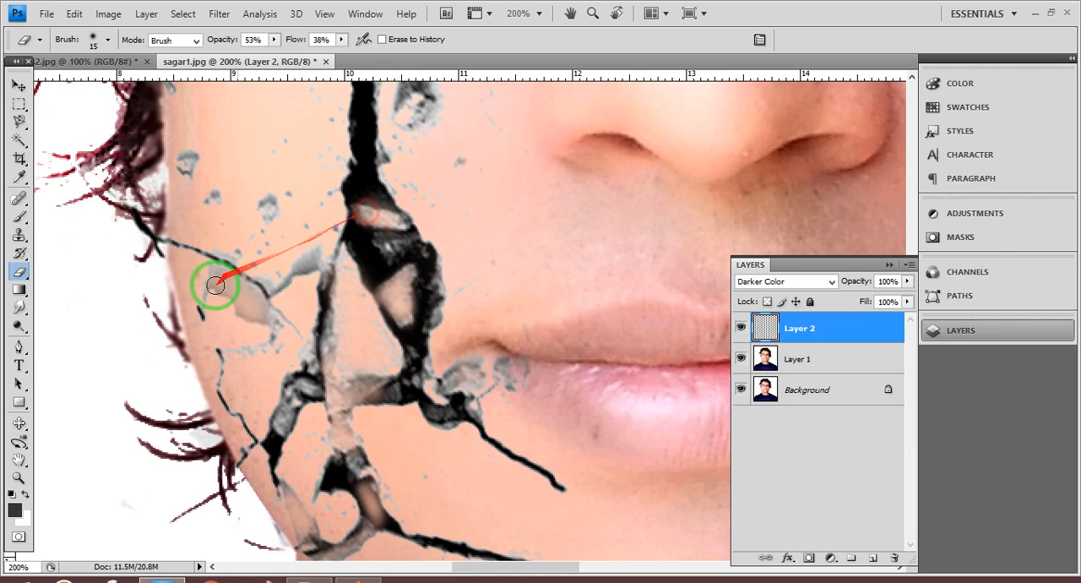
# - Lighten the inside of the wide crack, the sideways cheek crack and the cheek chip with a 36 px Dodge tool, Midtones range, 66% exposure
pyautogui.click(19, 325)
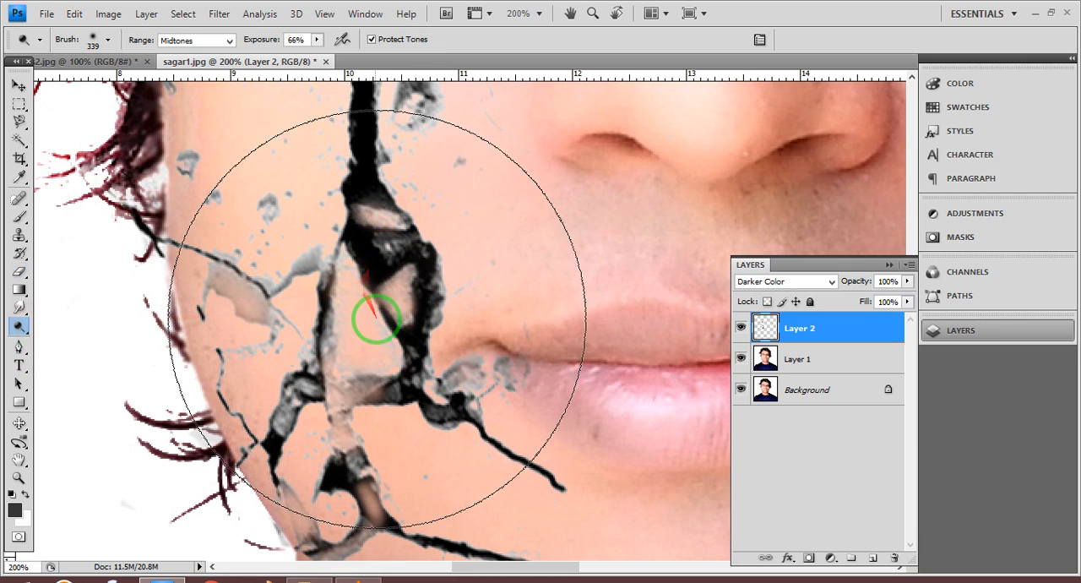
pyautogui.rightClick(414, 301)
pyautogui.moveTo(465, 334); pyautogui.dragTo(467, 335)
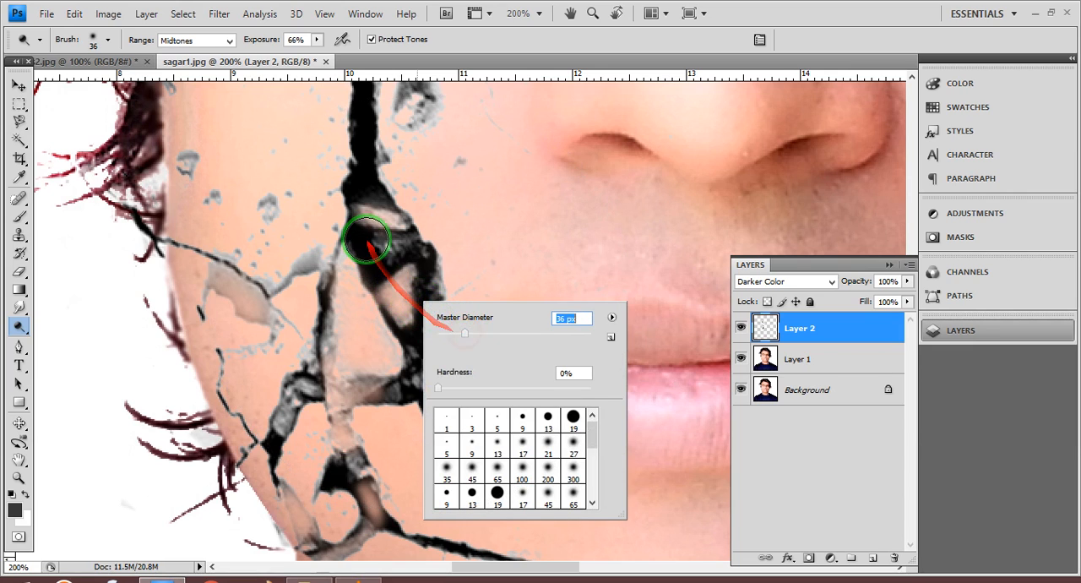
pyautogui.click(369, 219)
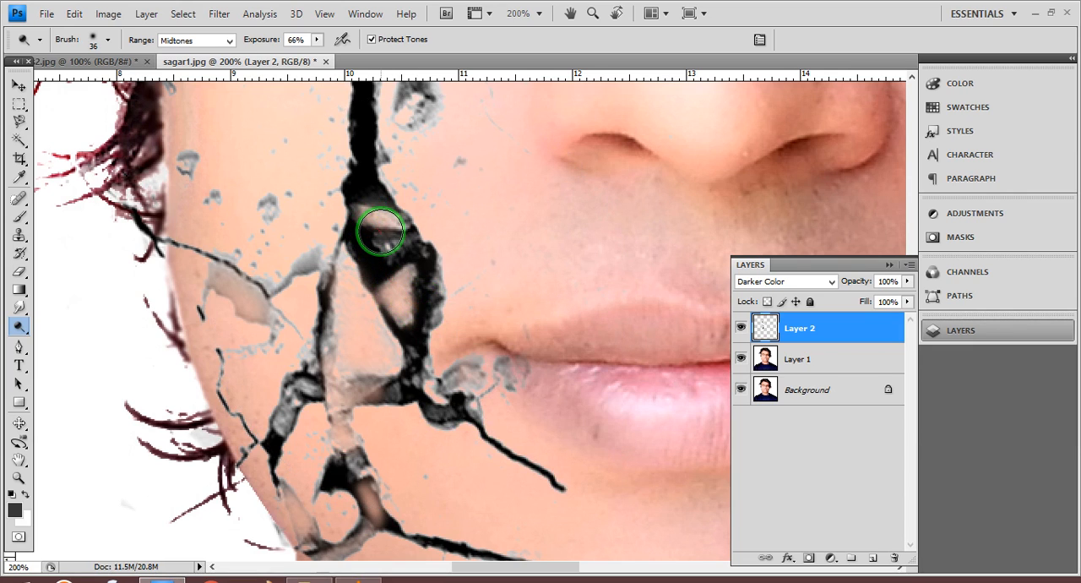
pyautogui.moveTo(382, 230)
pyautogui.mouseDown()
pyautogui.moveTo(378, 215)
pyautogui.moveTo(396, 283)
pyautogui.moveTo(357, 241)
pyautogui.moveTo(381, 249)
pyautogui.mouseUp()
pyautogui.scroll(5, 395, 251)
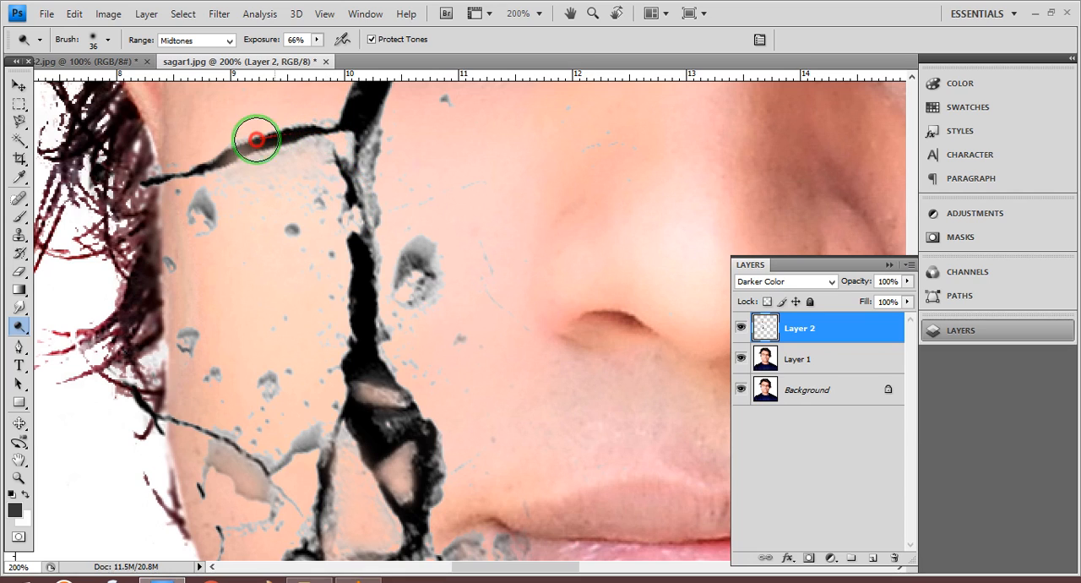
pyautogui.moveTo(243, 145)
pyautogui.mouseDown()
pyautogui.moveTo(235, 150)
pyautogui.moveTo(323, 148)
pyautogui.moveTo(363, 163)
pyautogui.moveTo(362, 188)
pyautogui.moveTo(414, 267)
pyautogui.mouseUp()
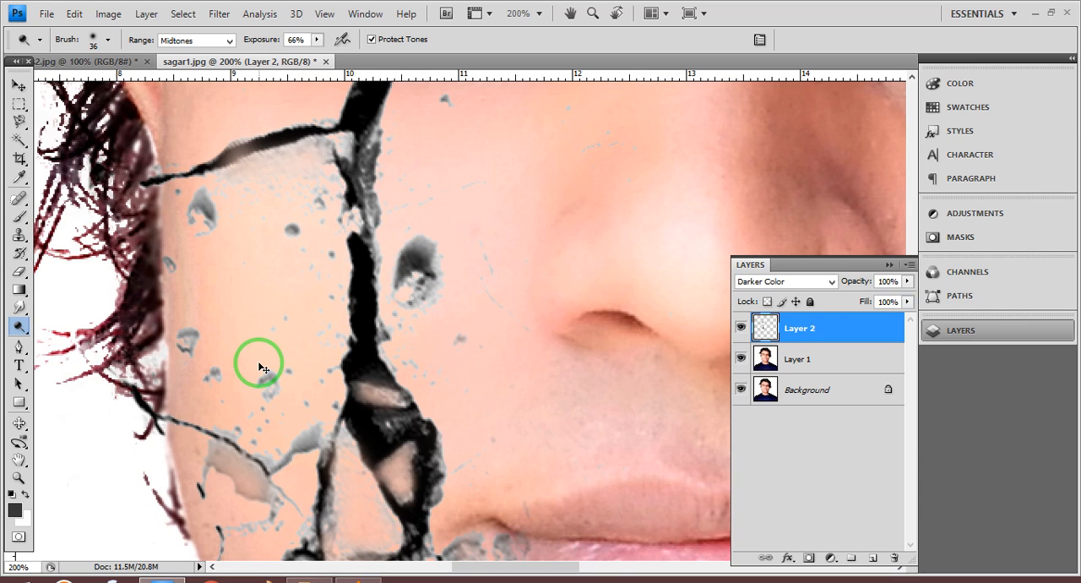
# - Examine how the cracks blend with the whole face, with the layer list collapsed
pyautogui.hotkey('ctrl', '-')
pyautogui.hotkey('ctrl', '-')
pyautogui.hotkey('ctrl', '-')
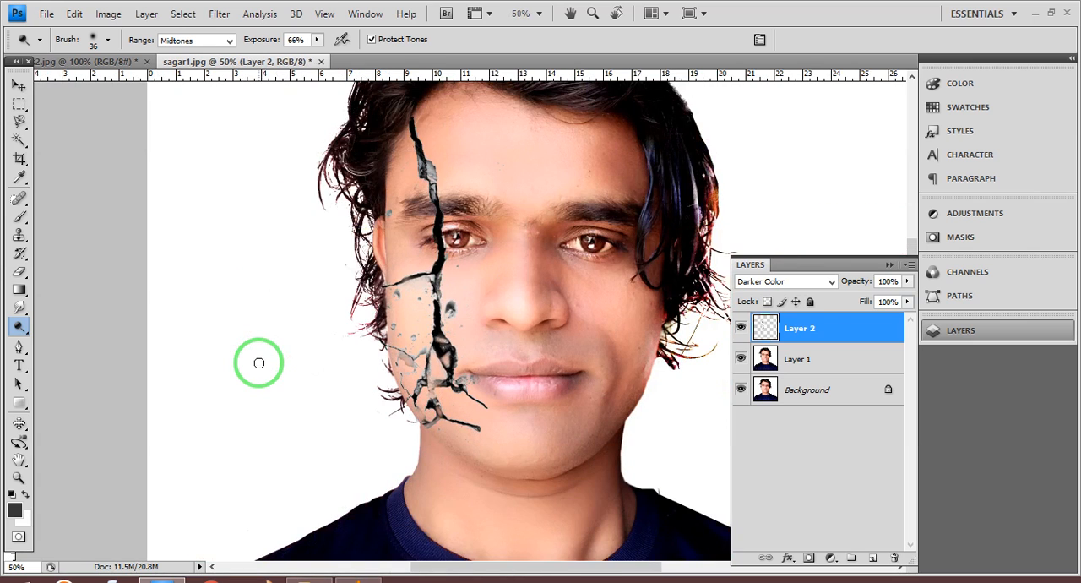
pyautogui.hotkey('ctrl', '+')
pyautogui.hotkey('ctrl', '+')
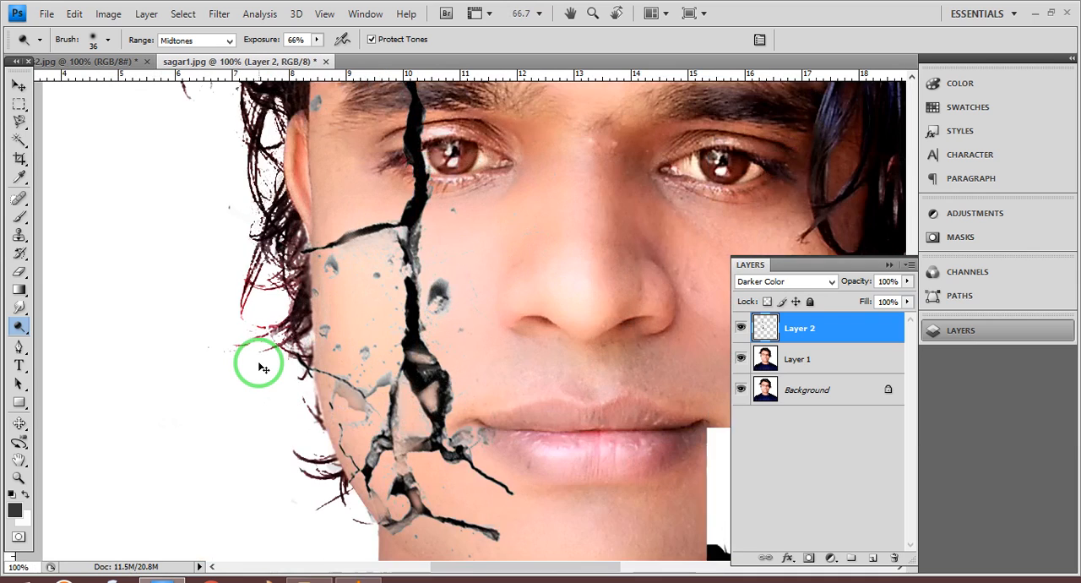
pyautogui.scroll(1, 370, 435)
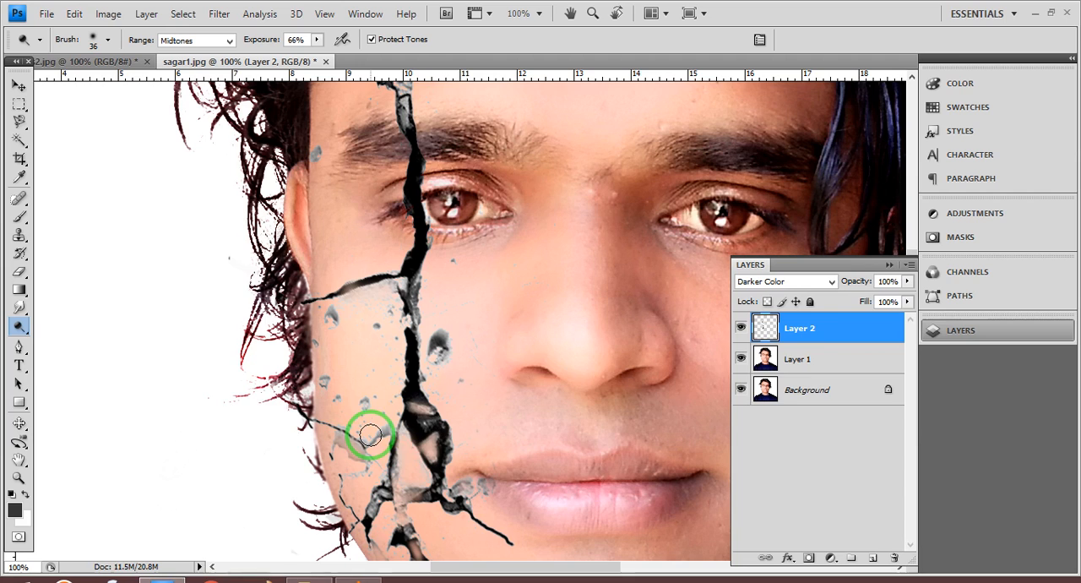
pyautogui.click(890, 265)
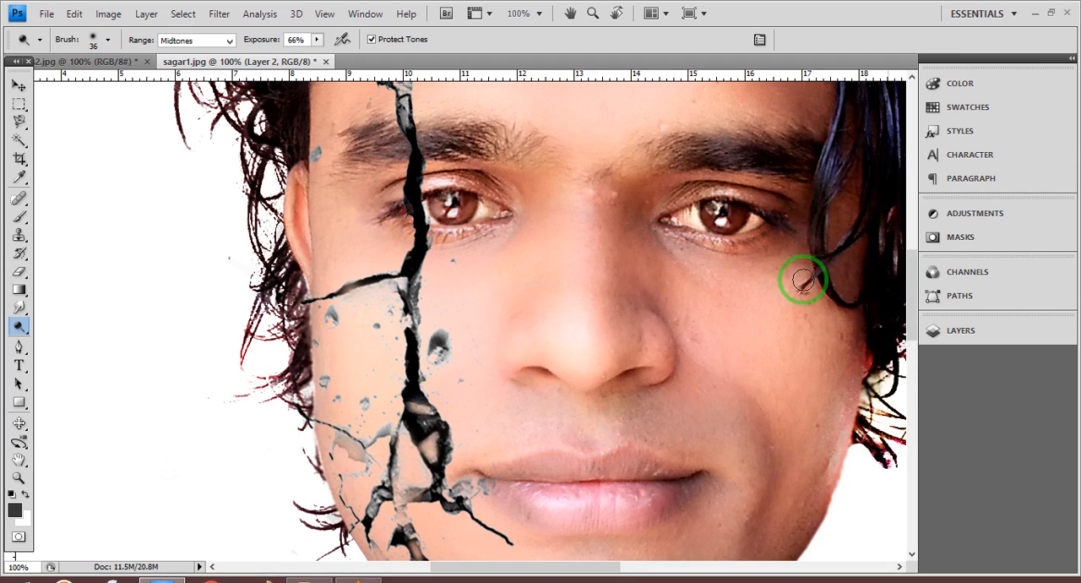
pyautogui.scroll(-3, 639, 306)
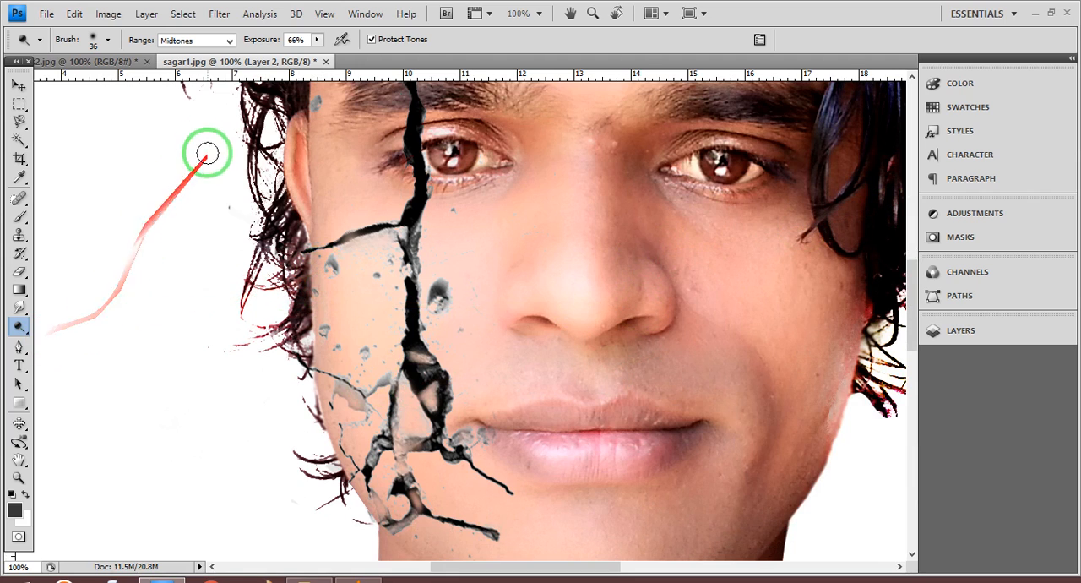
# - Set the Eraser to 100% opacity, 100% flow and 35 px, and erase grey texture below the sideways crack and on the lower cheek
pyautogui.click(19, 270)
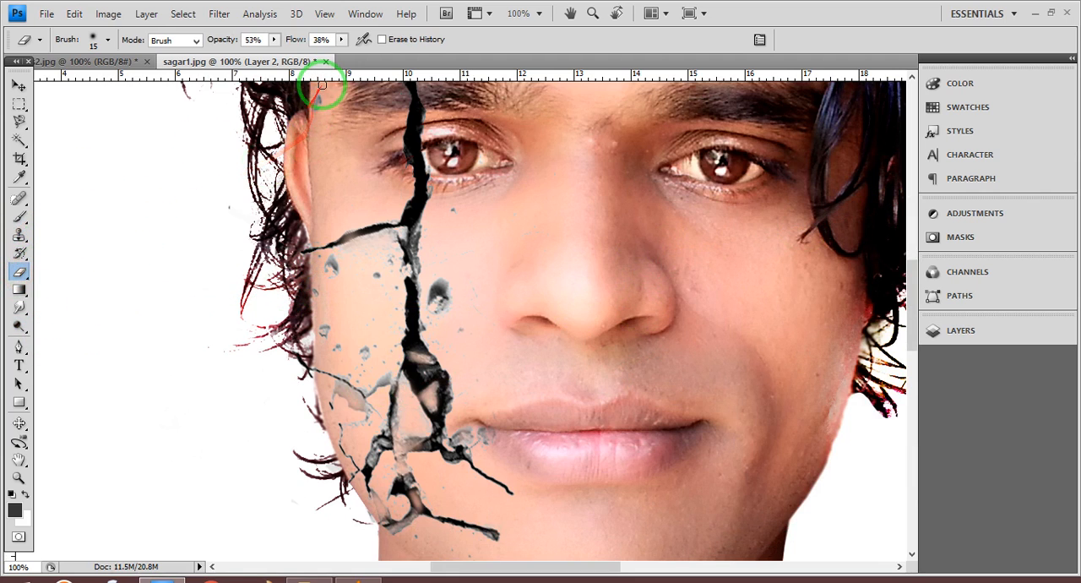
pyautogui.click(273, 40)
pyautogui.moveTo(273, 46)
pyautogui.mouseDown()
pyautogui.moveTo(333, 49)
pyautogui.moveTo(348, 37)
pyautogui.moveTo(338, 60)
pyautogui.moveTo(408, 62)
pyautogui.mouseUp()
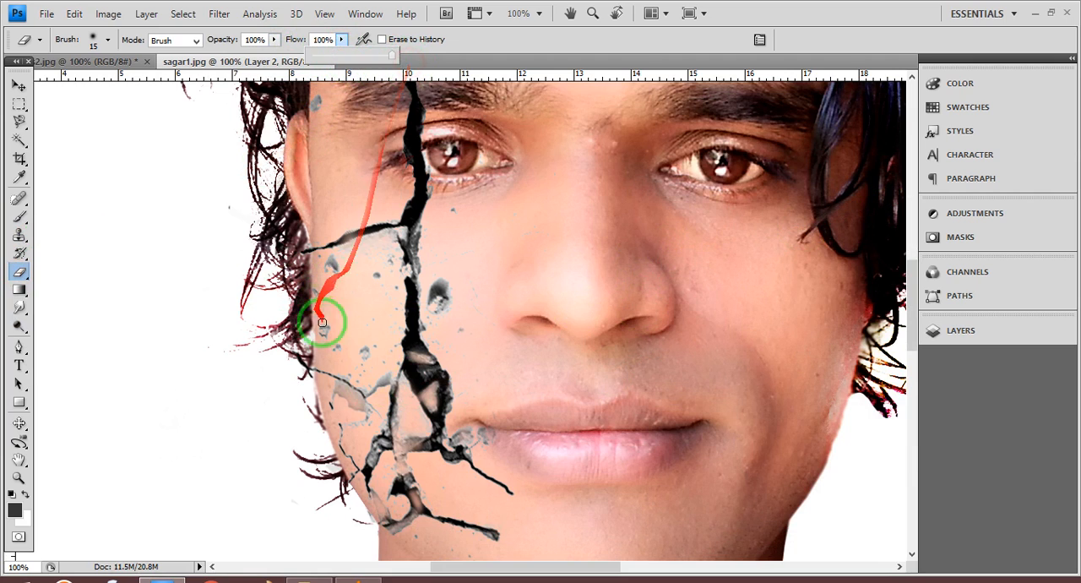
pyautogui.rightClick(372, 250)
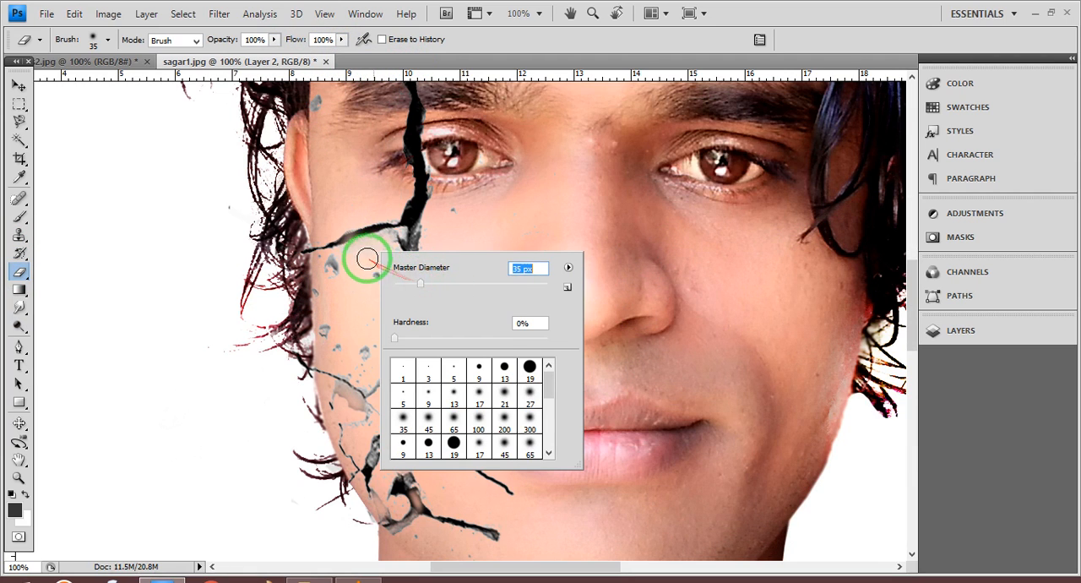
pyautogui.moveTo(366, 256)
pyautogui.mouseDown()
pyautogui.moveTo(377, 248)
pyautogui.moveTo(351, 256)
pyautogui.moveTo(364, 325)
pyautogui.mouseUp()
pyautogui.moveTo(330, 393)
pyautogui.mouseDown()
pyautogui.moveTo(331, 396)
pyautogui.moveTo(350, 403)
pyautogui.moveTo(358, 434)
pyautogui.moveTo(354, 399)
pyautogui.moveTo(411, 344)
pyautogui.moveTo(455, 324)
pyautogui.moveTo(464, 333)
pyautogui.moveTo(475, 299)
pyautogui.moveTo(433, 156)
pyautogui.moveTo(447, 212)
pyautogui.moveTo(433, 285)
pyautogui.moveTo(444, 242)
pyautogui.mouseUp()
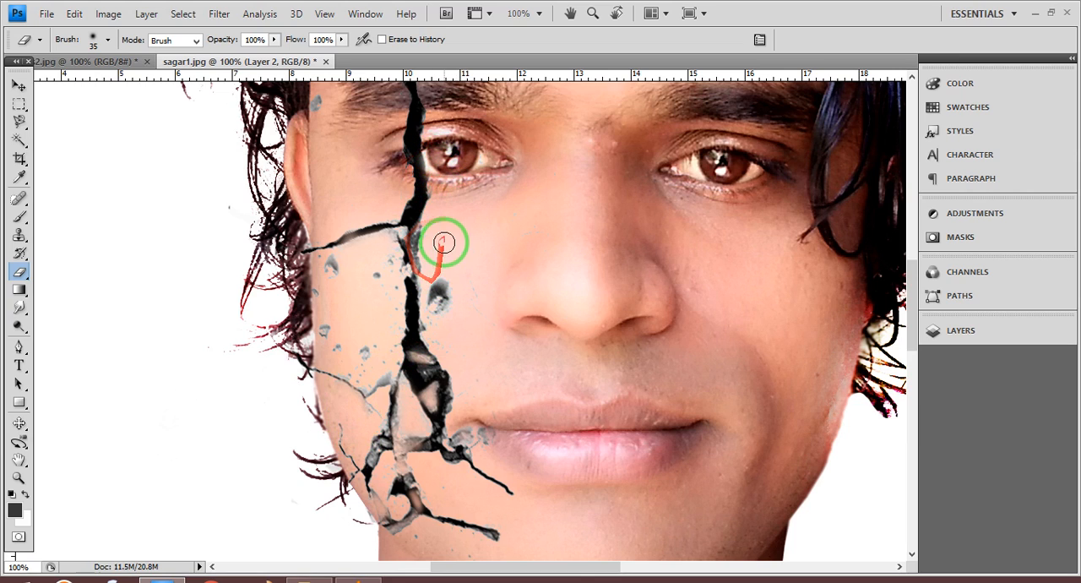
# - Set the Eraser to 11 px and trim the crack's edge where it covers the inside of the eye
pyautogui.rightClick(442, 166)
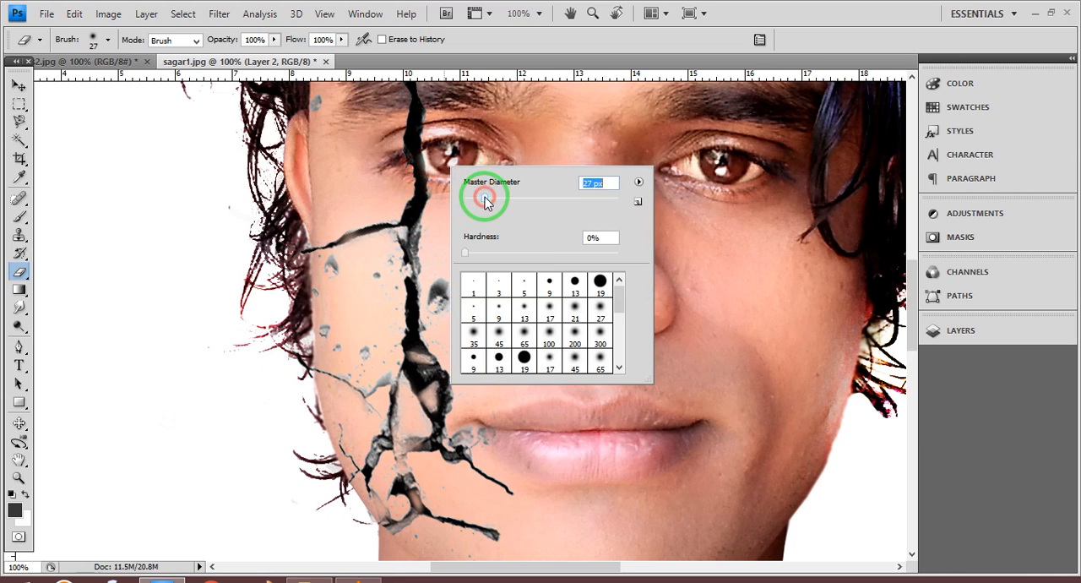
pyautogui.click(415, 153)
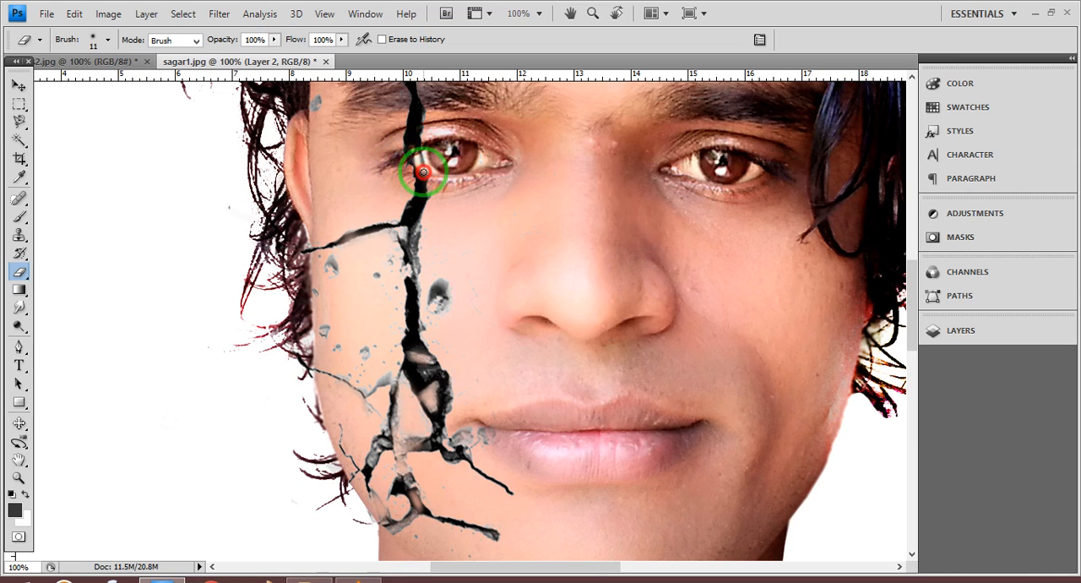
pyautogui.moveTo(423, 169)
pyautogui.mouseDown()
pyautogui.moveTo(440, 222)
pyautogui.moveTo(398, 241)
pyautogui.moveTo(371, 237)
pyautogui.moveTo(395, 223)
pyautogui.moveTo(386, 215)
pyautogui.moveTo(399, 171)
pyautogui.moveTo(361, 199)
pyautogui.moveTo(321, 111)
pyautogui.mouseUp()
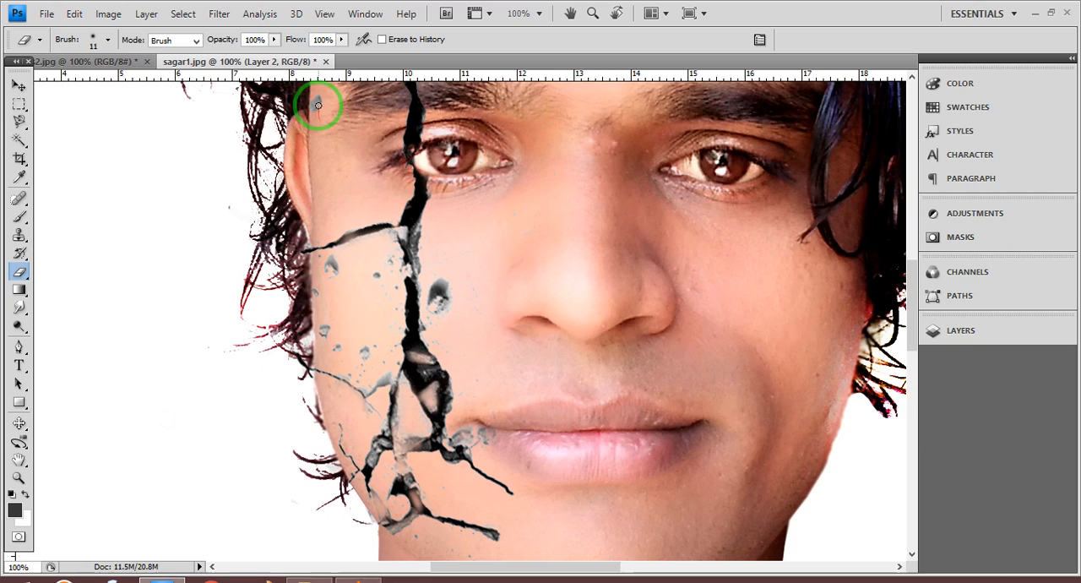
pyautogui.click(317, 103)
# - Erase the grey chips overlapping the corner of the lips with the 11 px Eraser
pyautogui.scroll(-3, 471, 196)
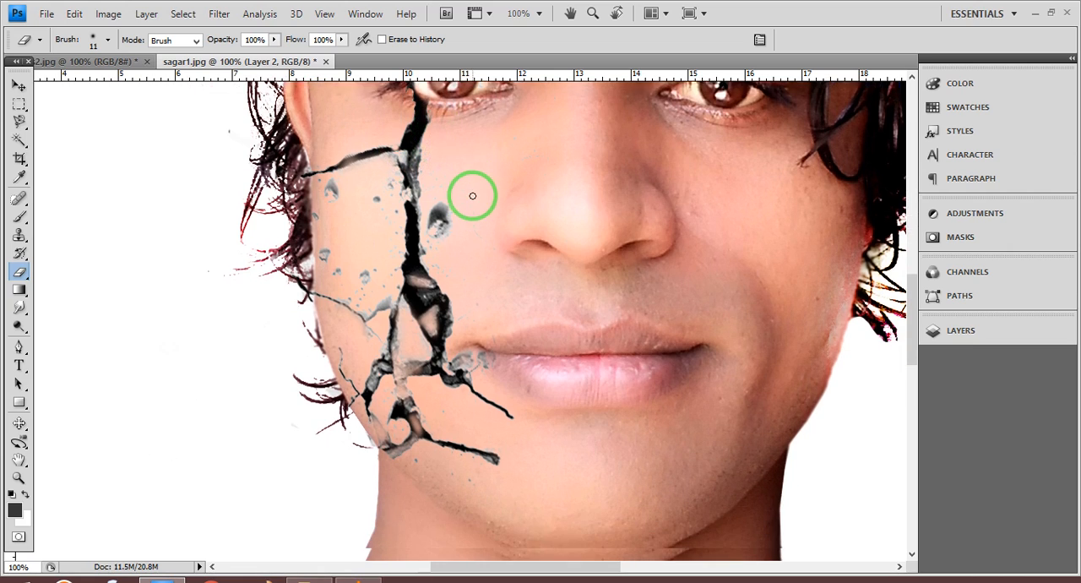
pyautogui.moveTo(460, 342); pyautogui.dragTo(477, 348)
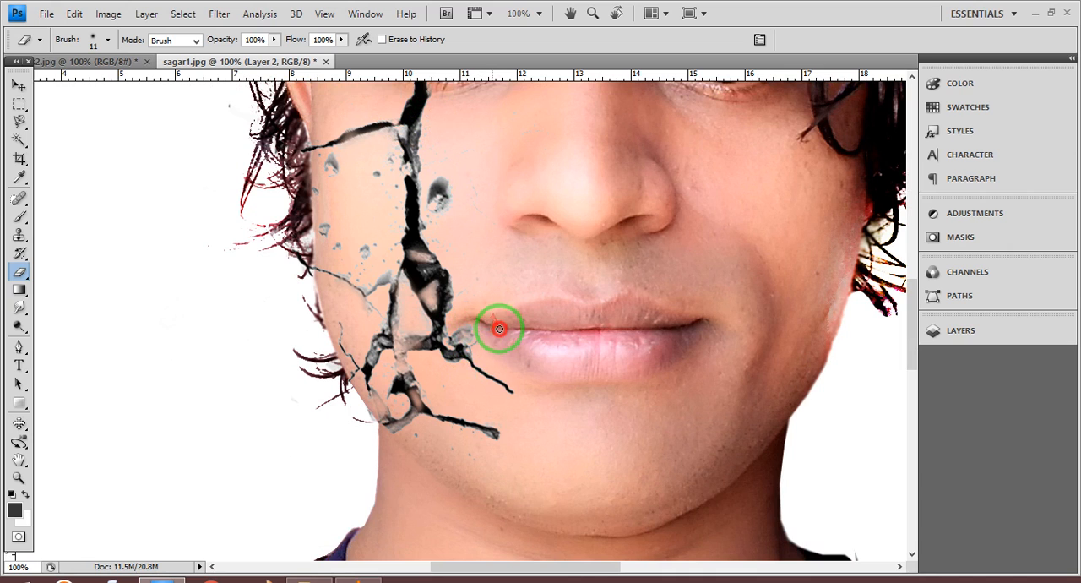
pyautogui.moveTo(500, 328)
pyautogui.mouseDown()
pyautogui.moveTo(526, 358)
pyautogui.moveTo(572, 316)
pyautogui.moveTo(561, 327)
pyautogui.mouseUp()
pyautogui.scroll(3, 526, 338)
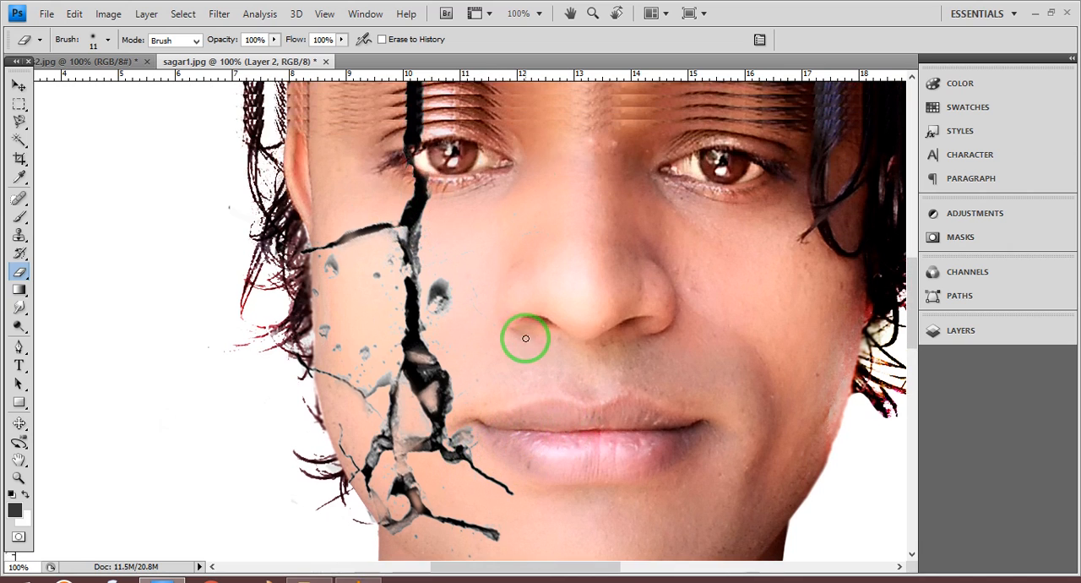
# - Merge the crack layer, Layer 2, down into the portrait layer beneath it
pyautogui.hotkey('ctrl', '-')
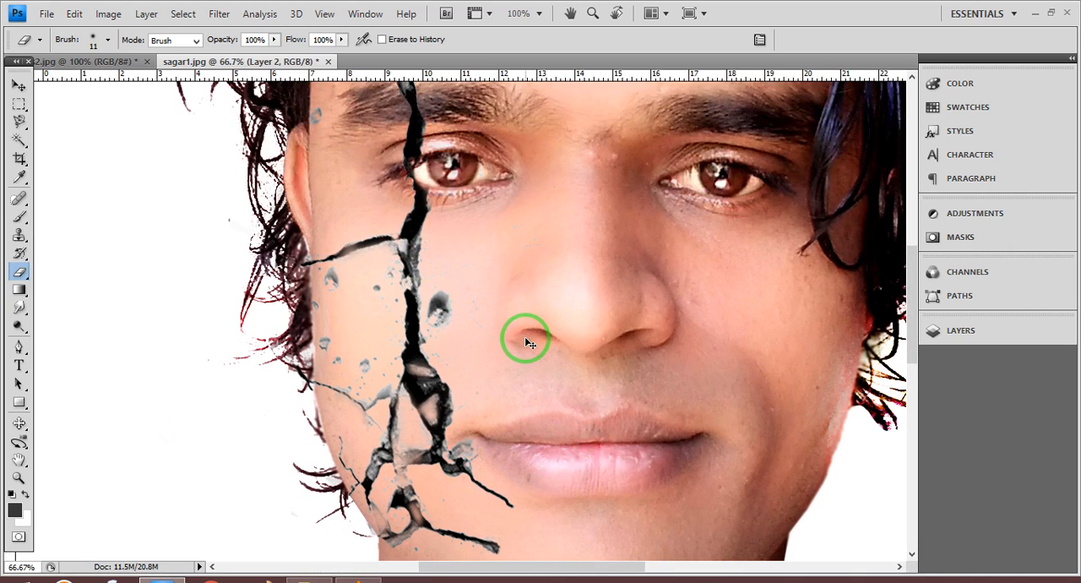
pyautogui.hotkey('ctrl', '-')
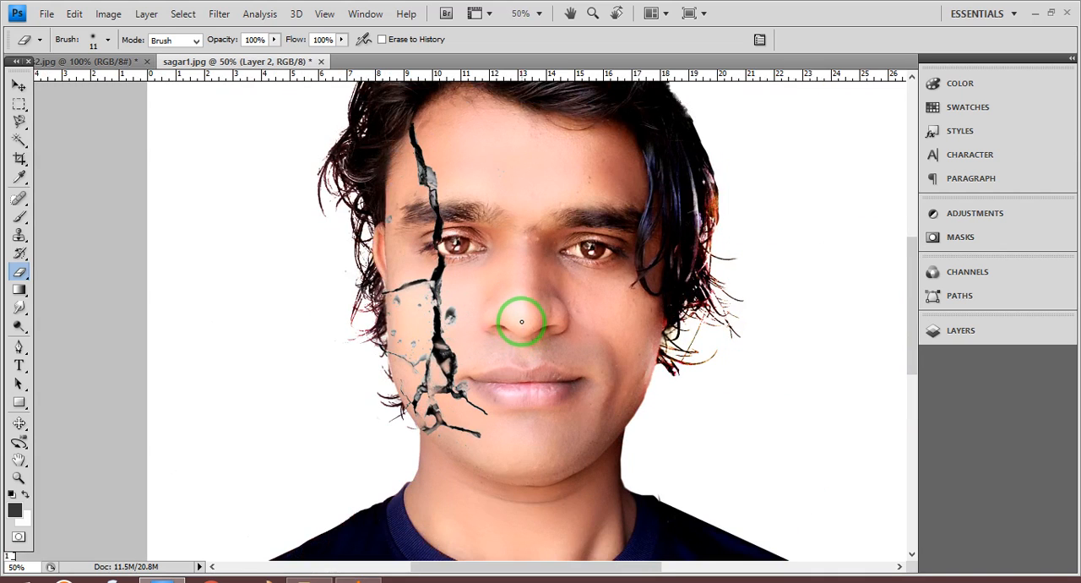
pyautogui.click(976, 216)
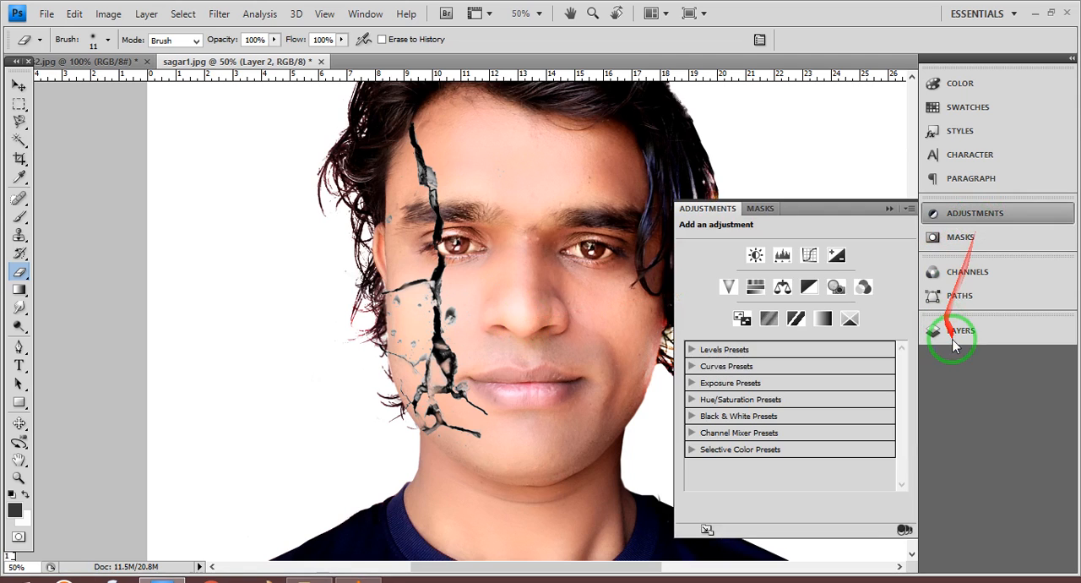
pyautogui.click(953, 339)
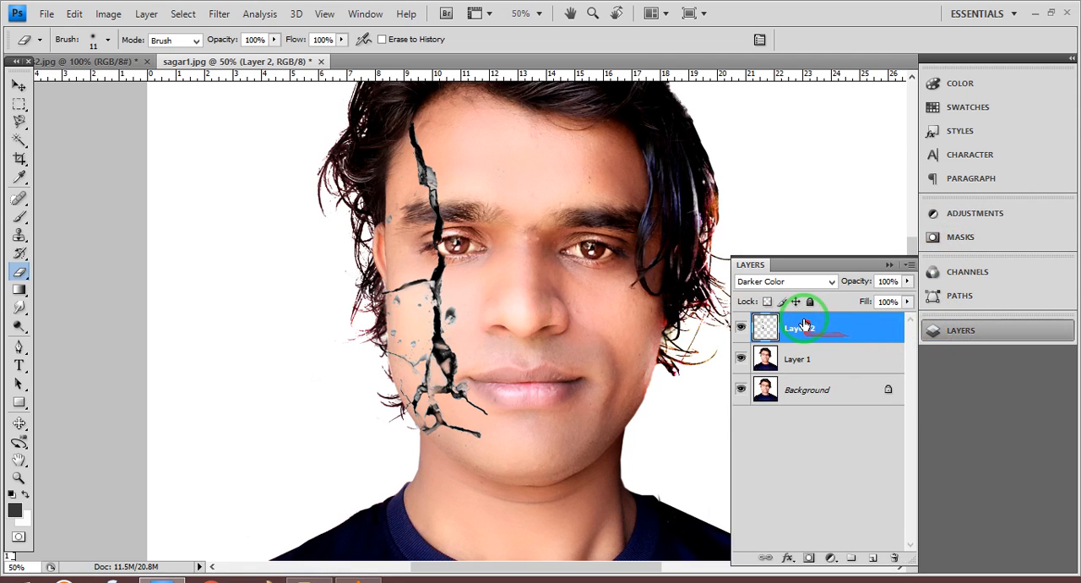
pyautogui.rightClick(805, 326)
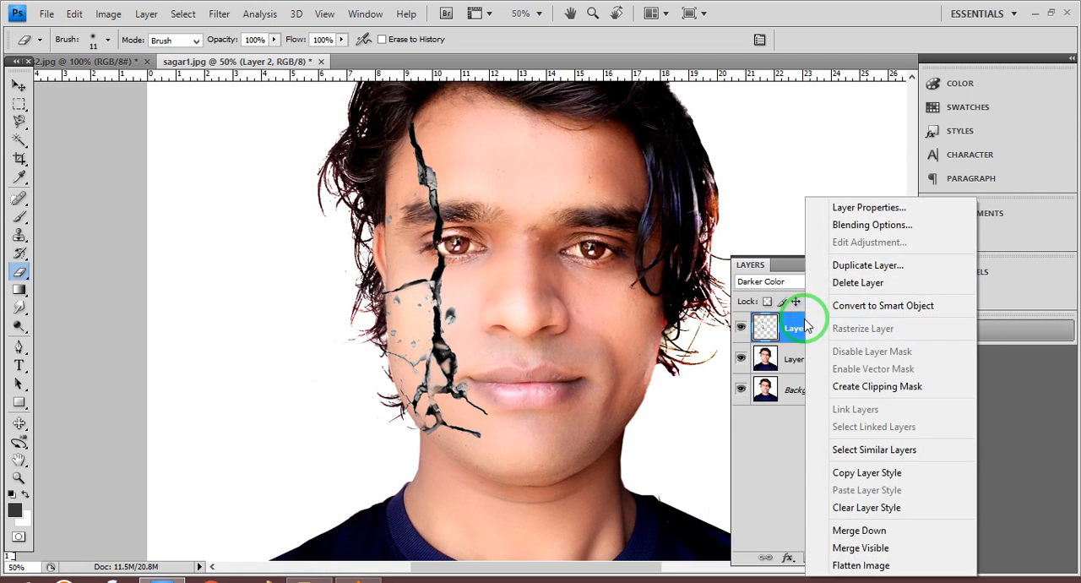
pyautogui.click(879, 530)
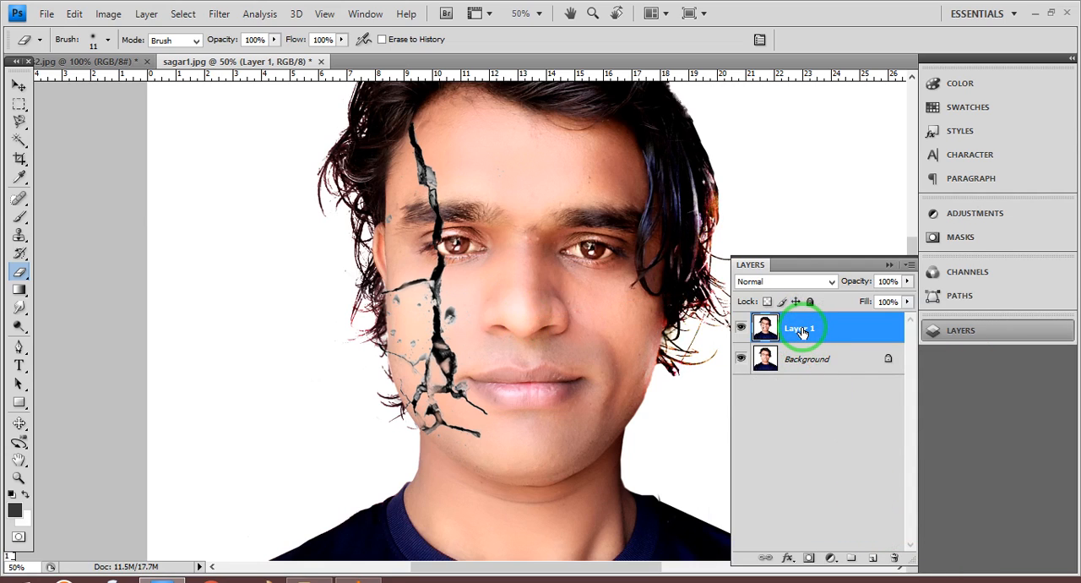
# - Add a Levels adjustment above Layer 1 with RGB input levels of 26, 1.32 and 242
pyautogui.click(889, 265)
pyautogui.click(971, 213)
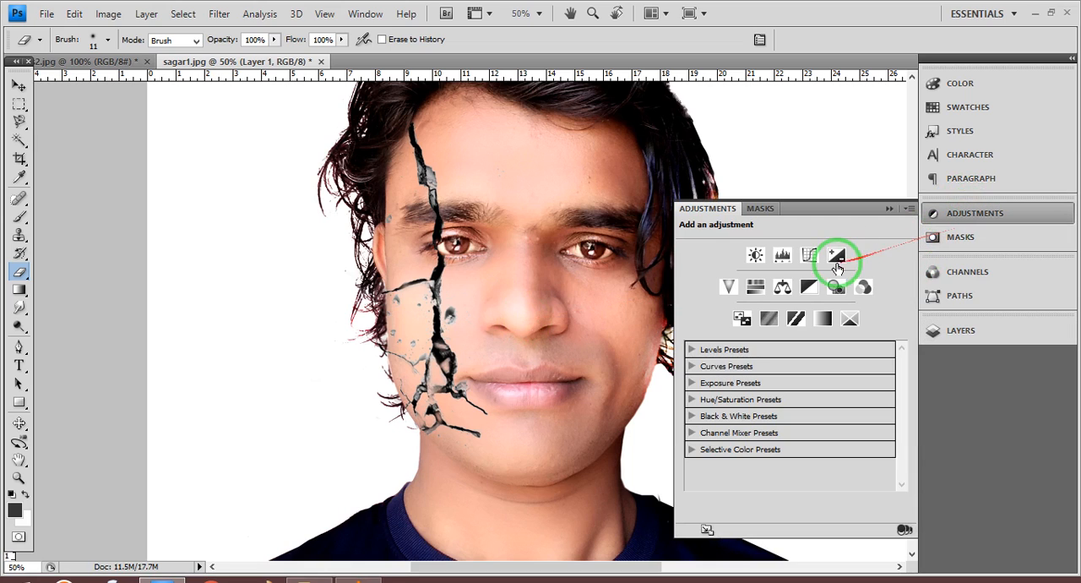
pyautogui.click(784, 254)
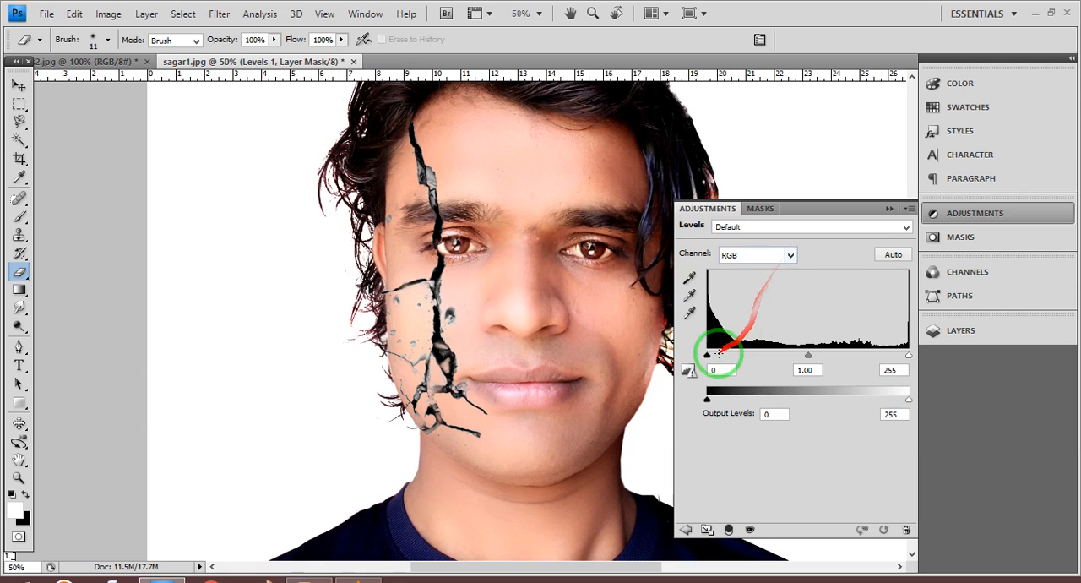
pyautogui.moveTo(713, 356); pyautogui.dragTo(730, 359)
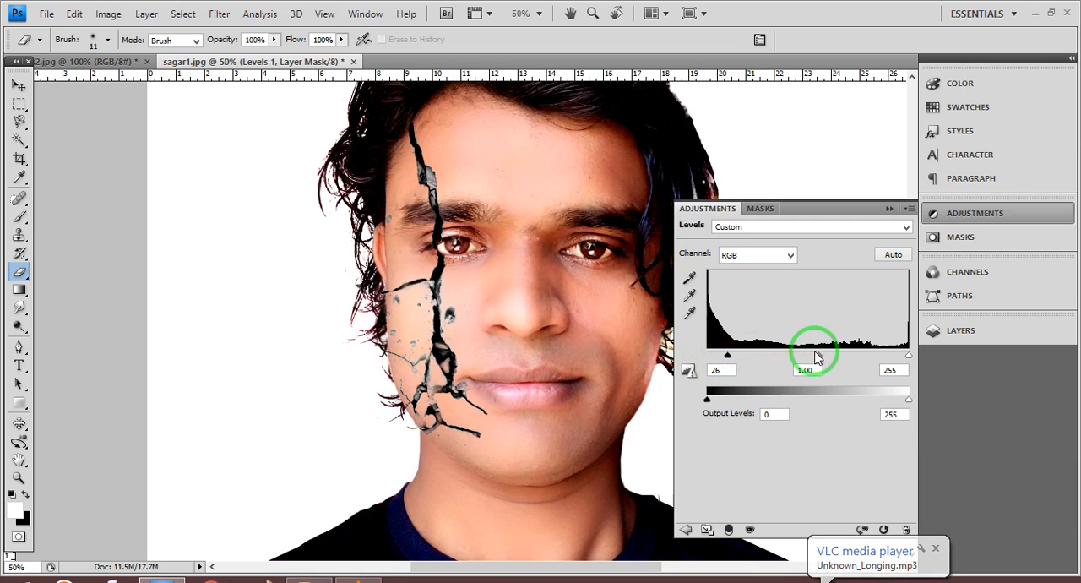
pyautogui.moveTo(818, 356); pyautogui.dragTo(802, 354)
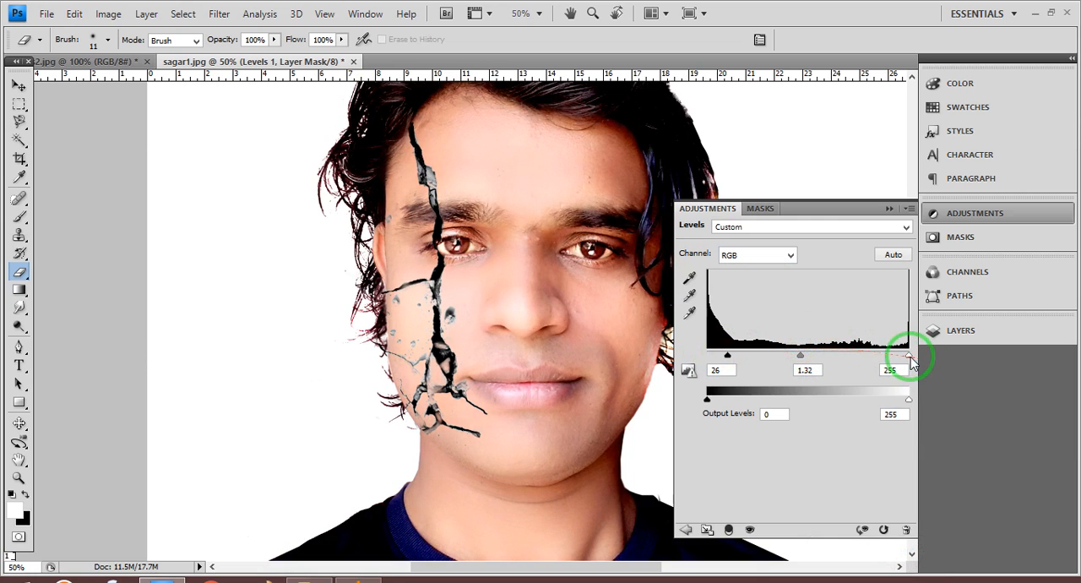
pyautogui.moveTo(910, 355); pyautogui.dragTo(898, 358)
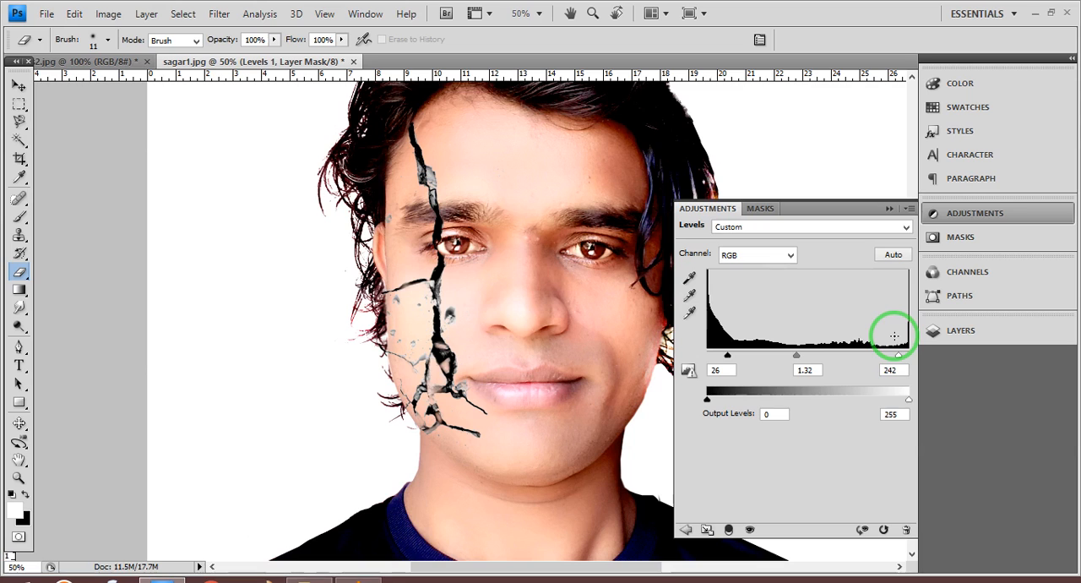
pyautogui.click(885, 208)
# - Merge the Levels adjustment into Layer 1, and merge the result down into the Background
pyautogui.click(958, 333)
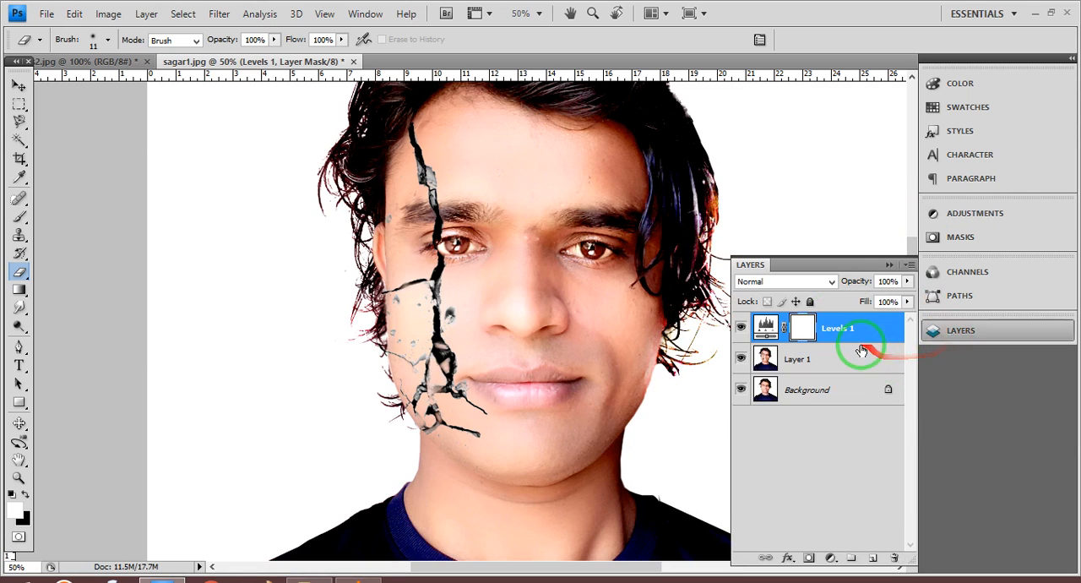
pyautogui.rightClick(851, 338)
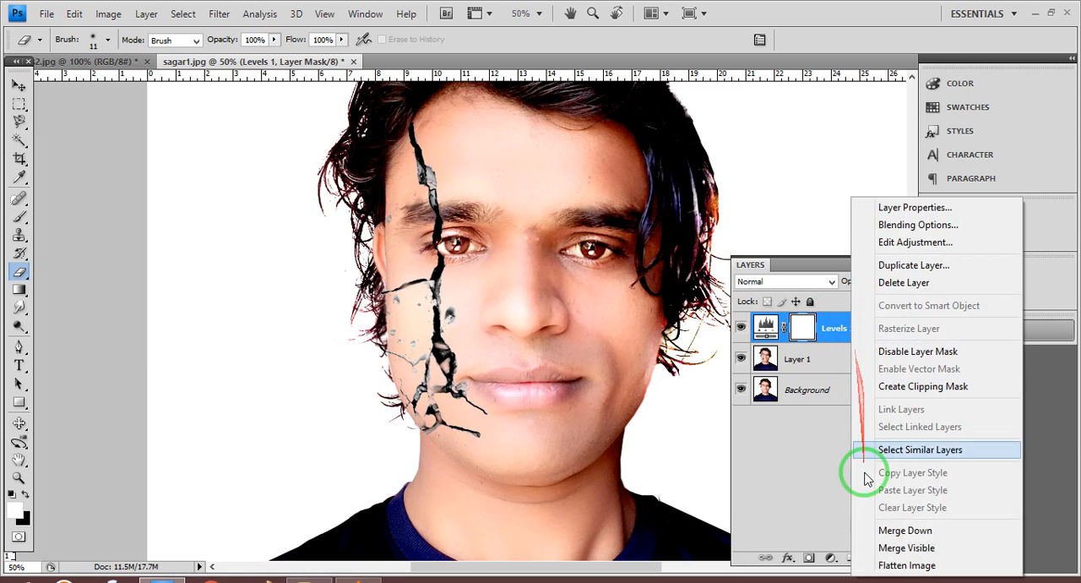
pyautogui.click(890, 530)
pyautogui.rightClick(841, 337)
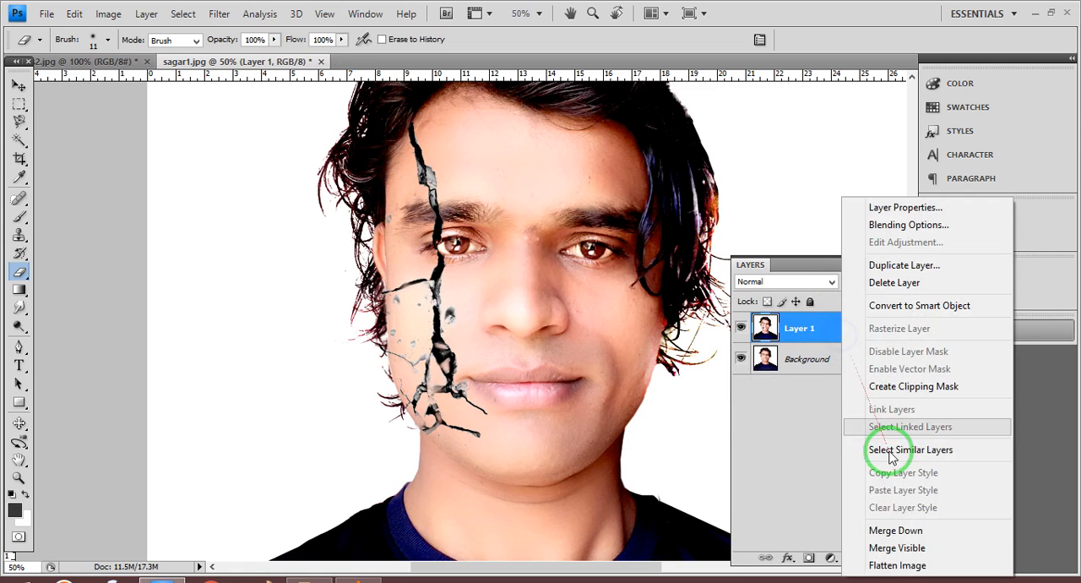
pyautogui.click(897, 523)
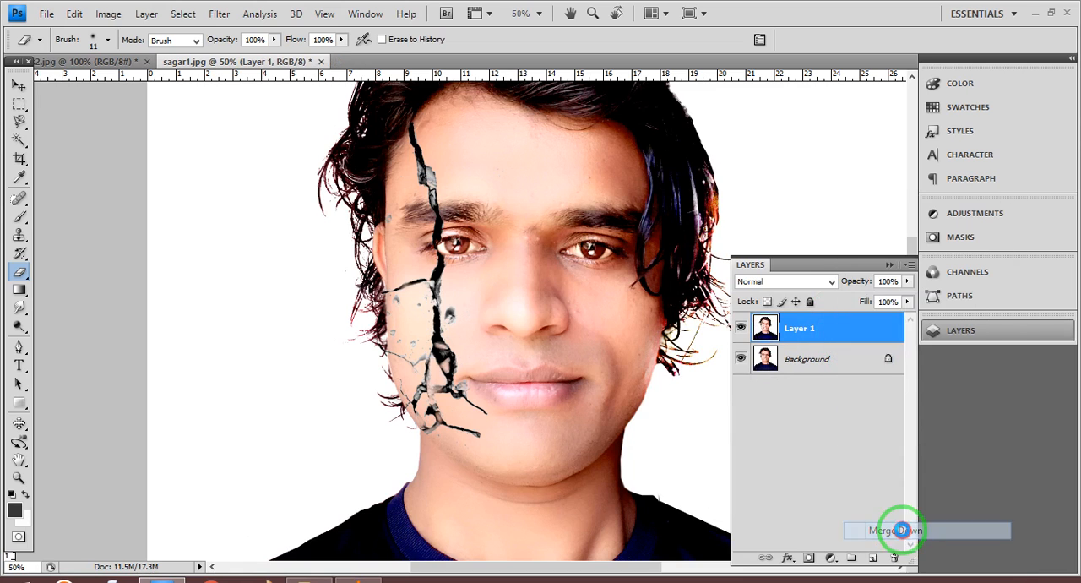
pyautogui.click(889, 265)
# - Examine the finished cracked portrait from the hair down to the chin, including a closer view at 66.67%
pyautogui.scroll(3, 579, 243)
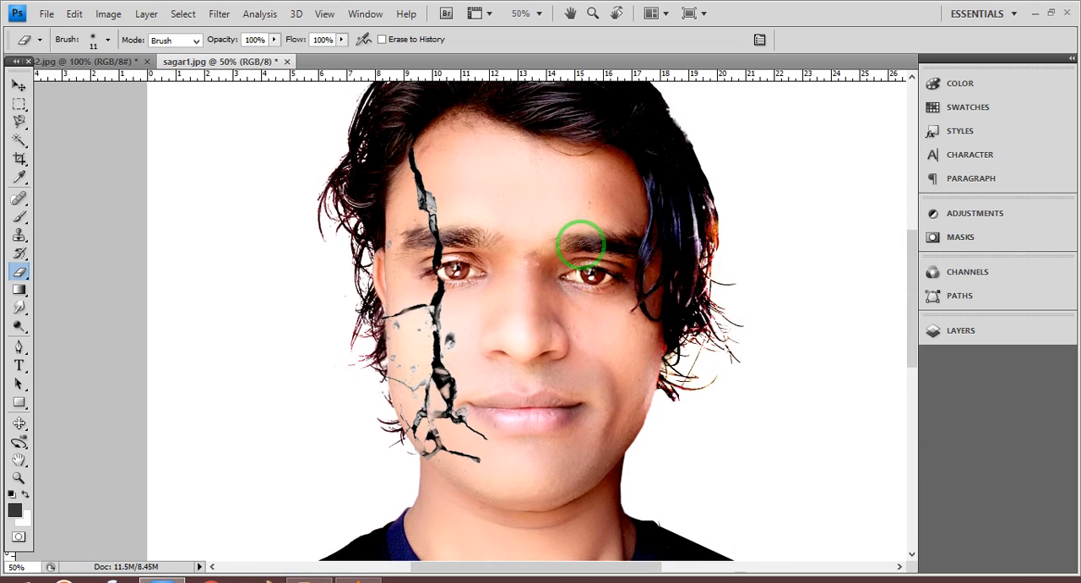
pyautogui.scroll(1, 581, 245)
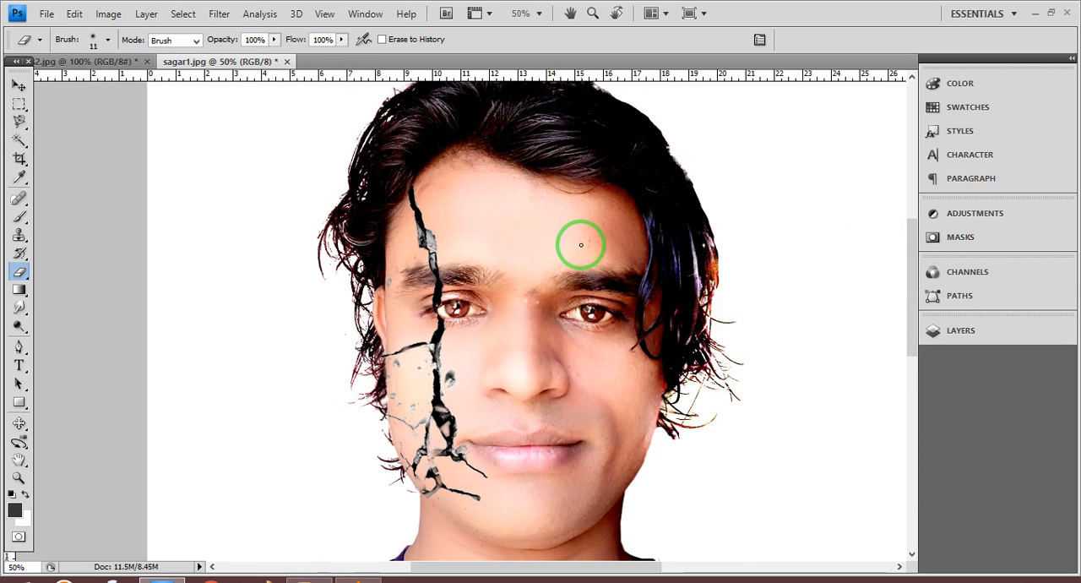
pyautogui.scroll(1, 581, 245)
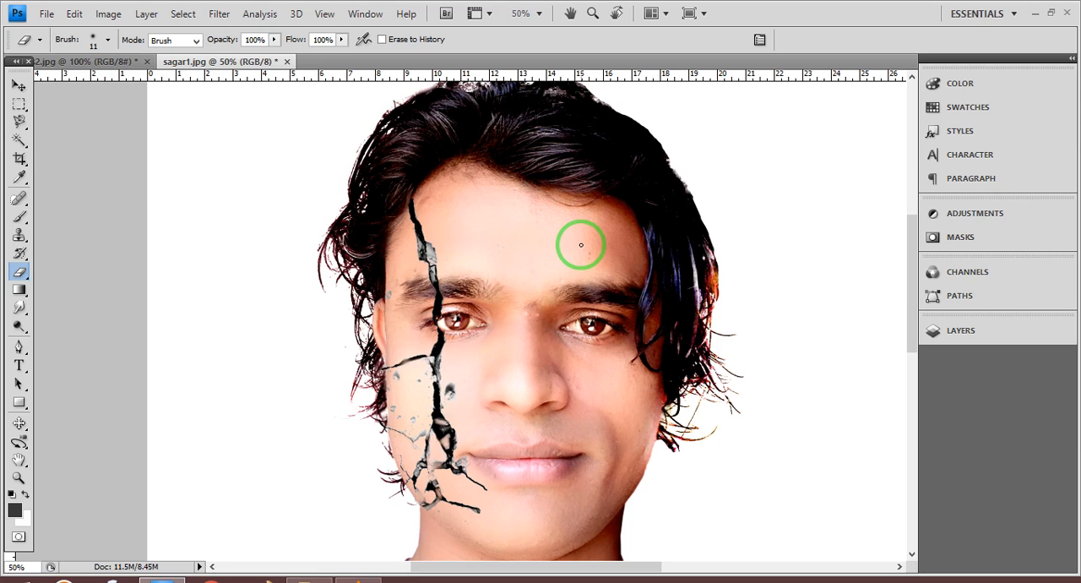
pyautogui.hotkey('ctrl', '+')
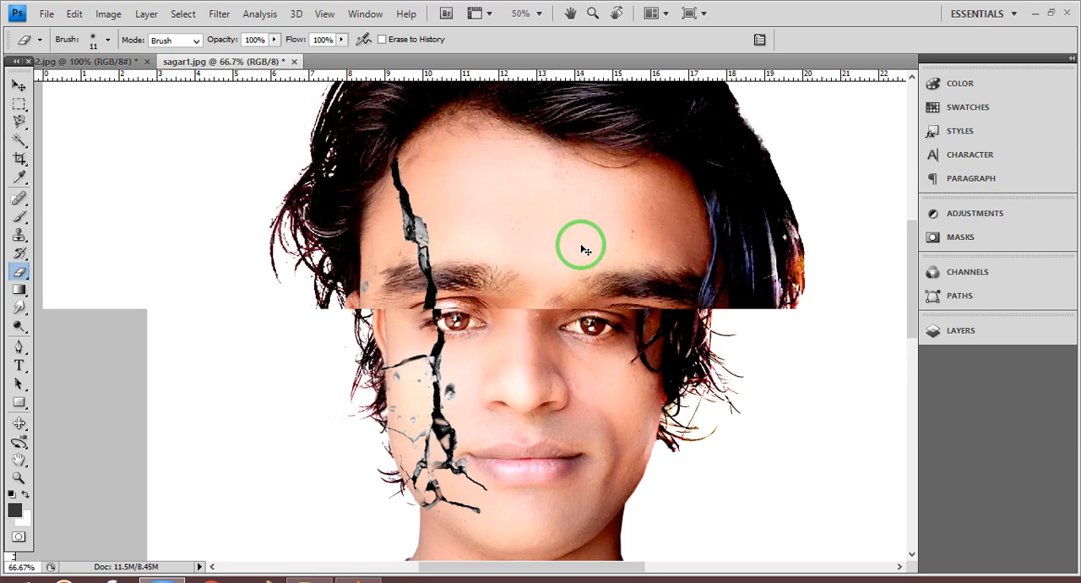
pyautogui.scroll(-2, 581, 245)
pyautogui.scroll(-2, 581, 244)
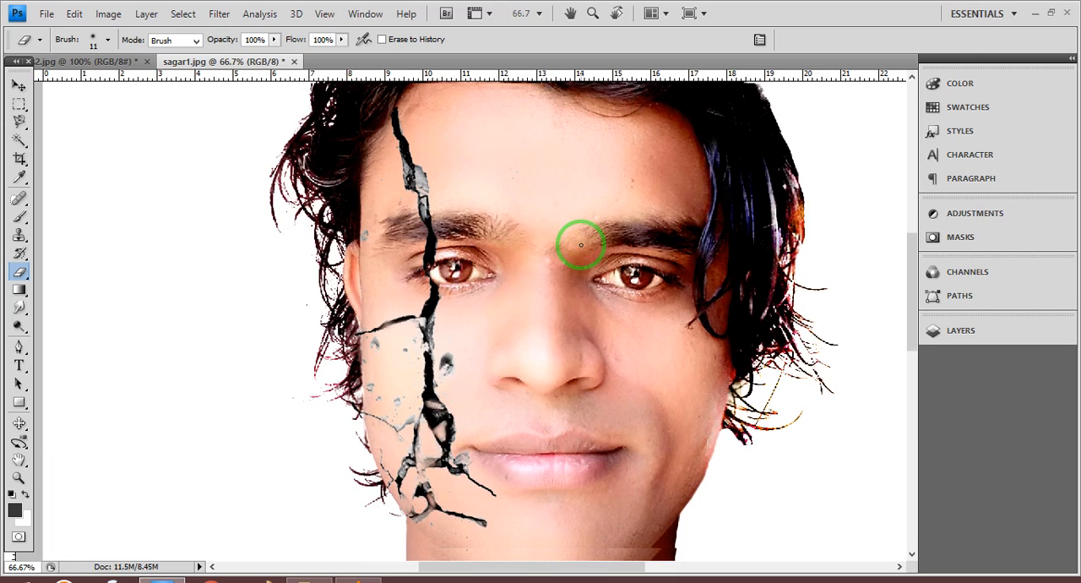